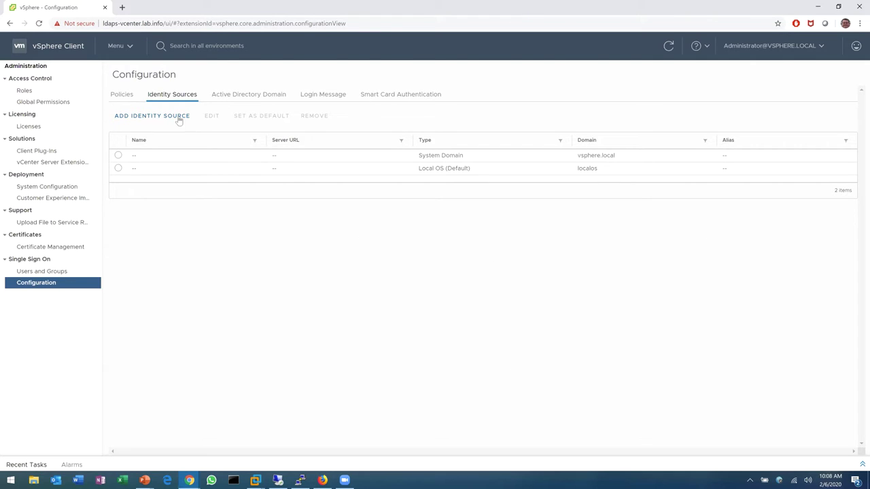
Check vCenter's domain membership, then begin adding an Active Directory over LDAP identity source
left_click(254, 100)
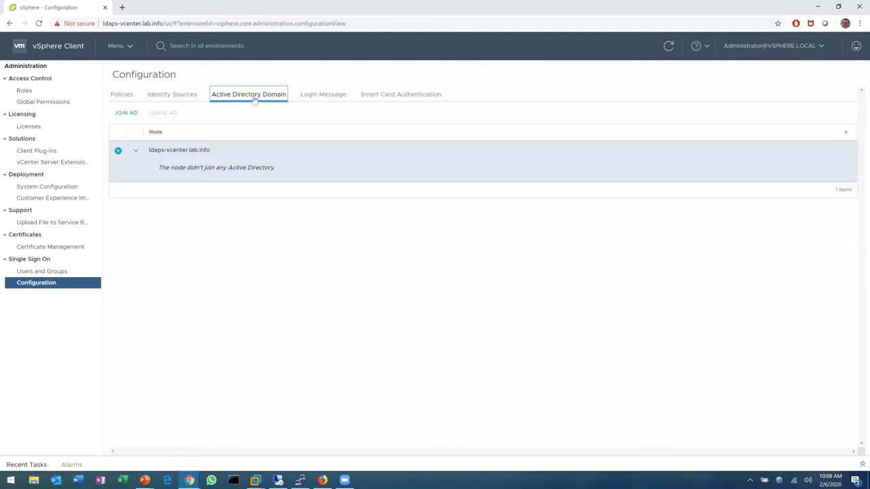
left_click(193, 96)
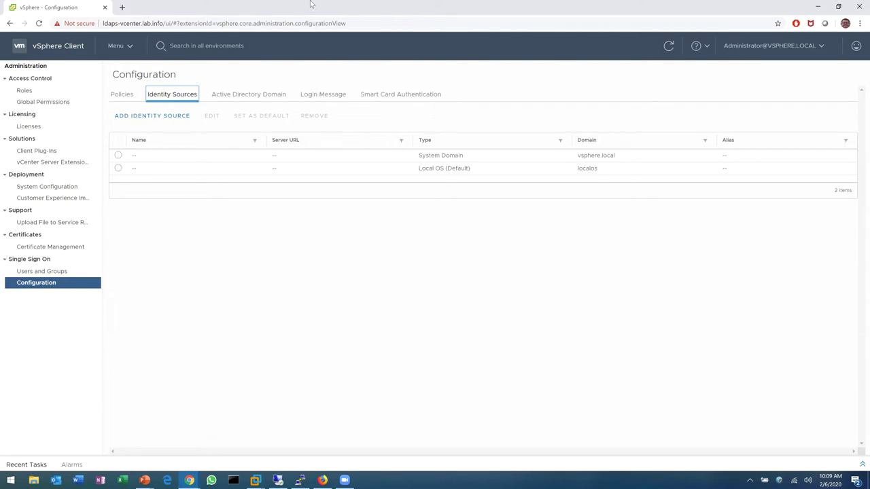
left_click(188, 115)
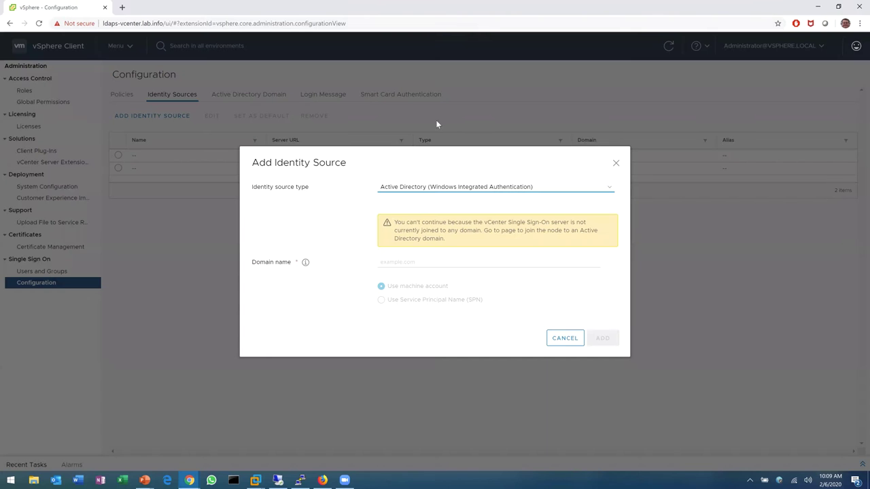
left_click(486, 188)
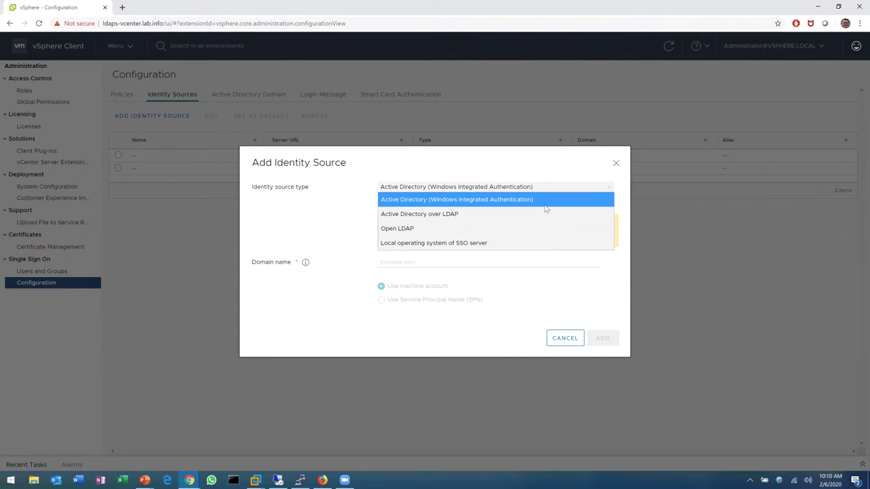
left_click(445, 216)
Name the identity source 'TAMLAB - DC01' and set both users and groups base DNs to dc=lab,dc=info
left_click(414, 168)
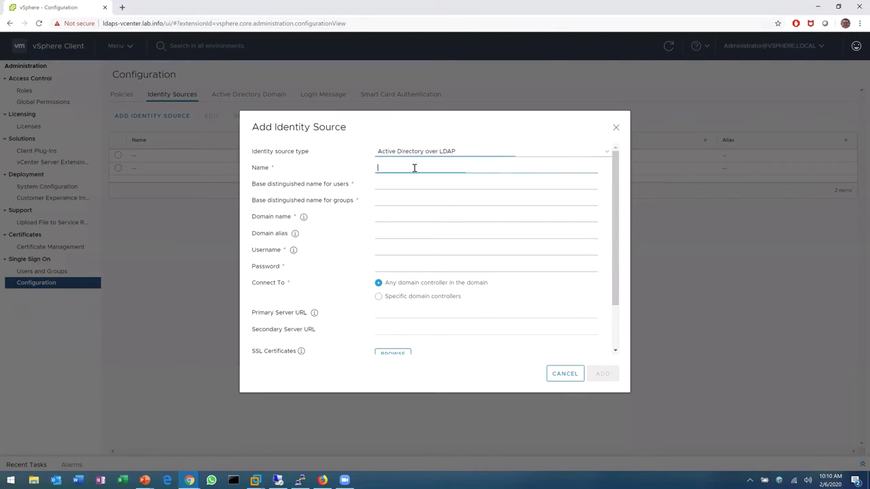
type("TAMLAB - DC01")
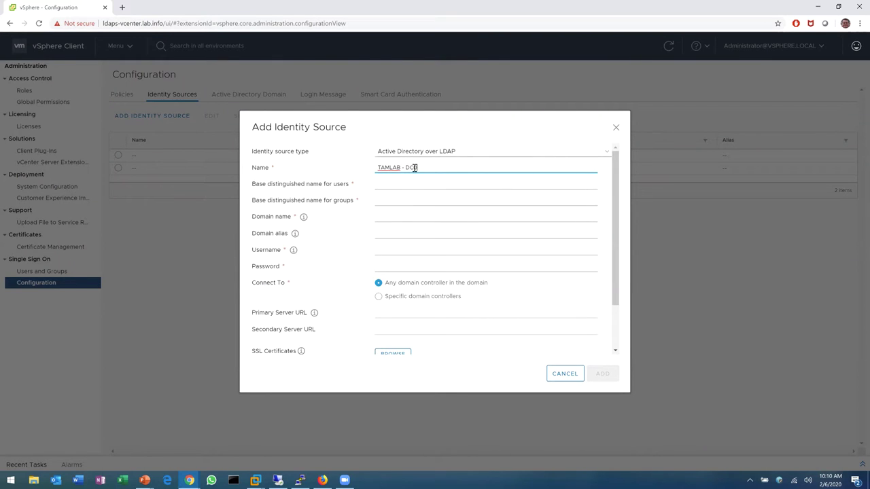
left_click(415, 179)
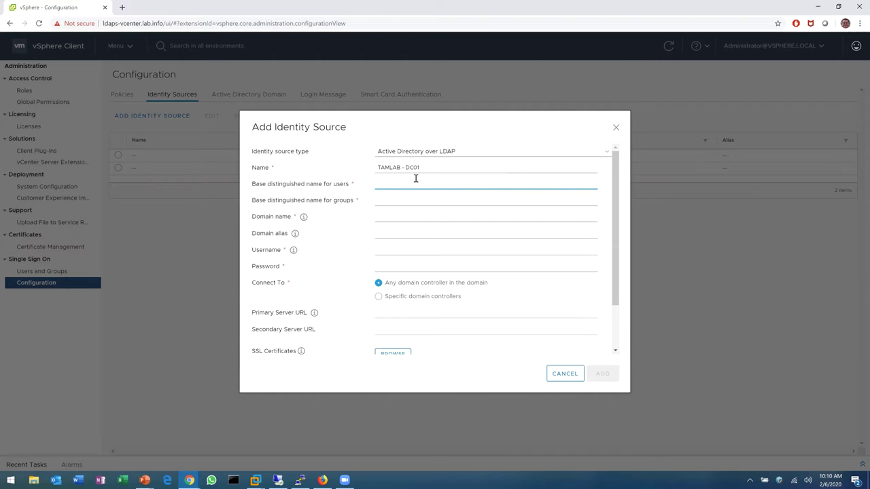
type("dc=lab,")
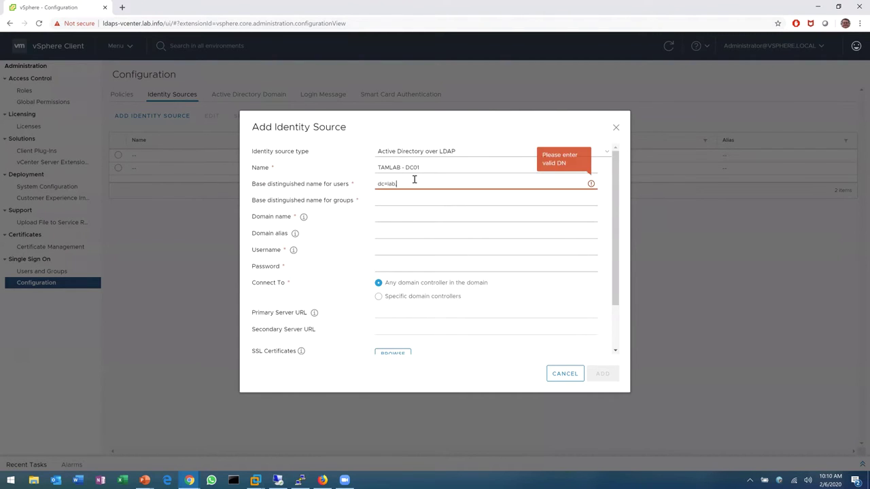
type("dc=info")
key("Tab")
type("dc=lab,dc=info")
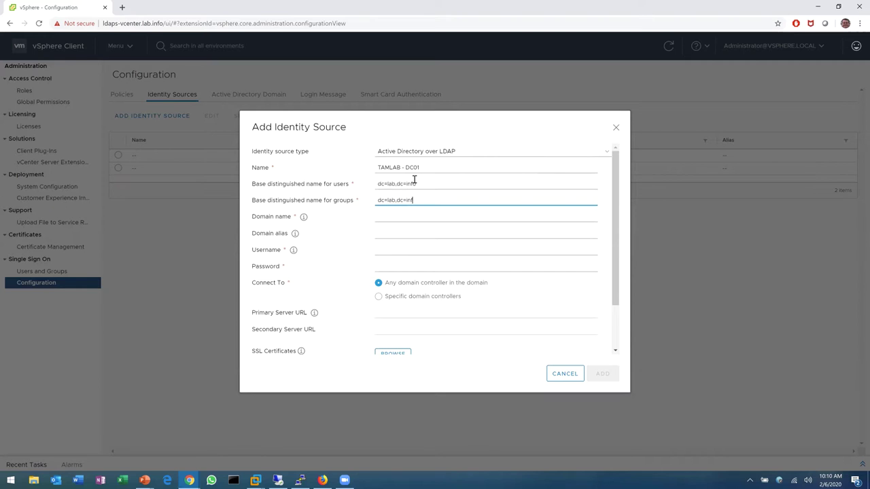
Enter domain name lab.info with the LAB administrator username and password, then add the source
left_click(394, 215)
type("lab.info")
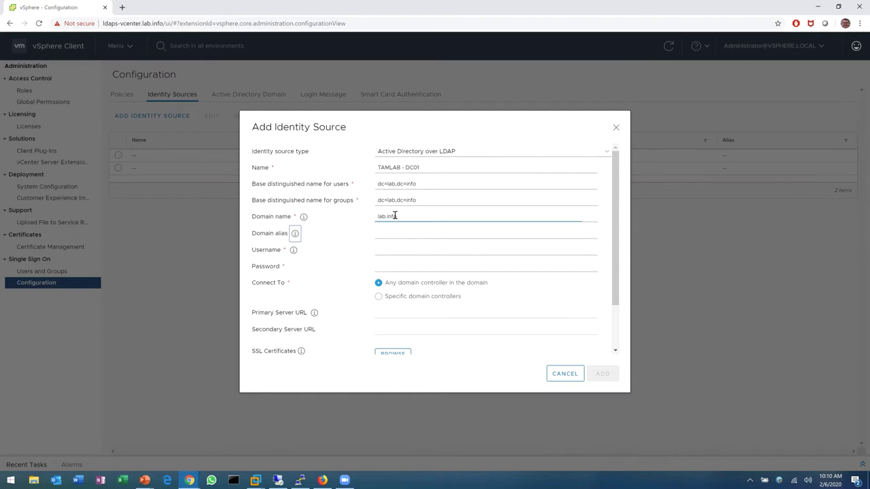
key("Tab")
key("Tab")
type("LAB")
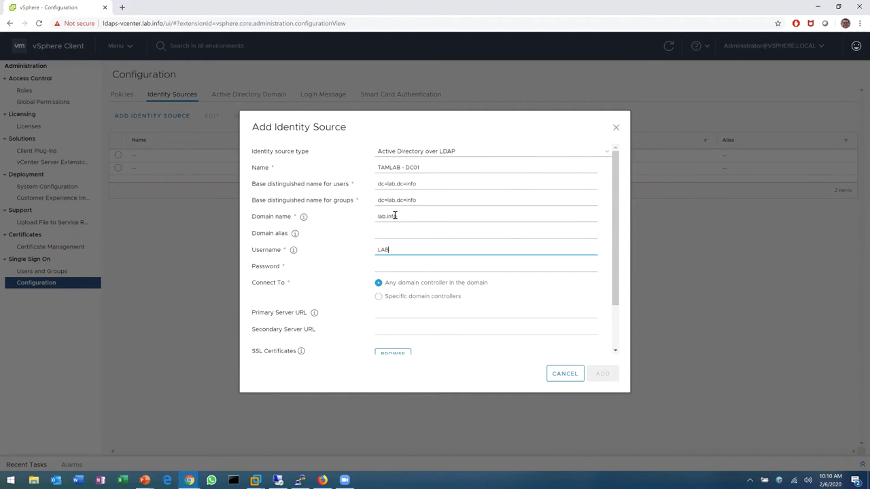
type("\\Administrator")
key("Tab")
type("********")
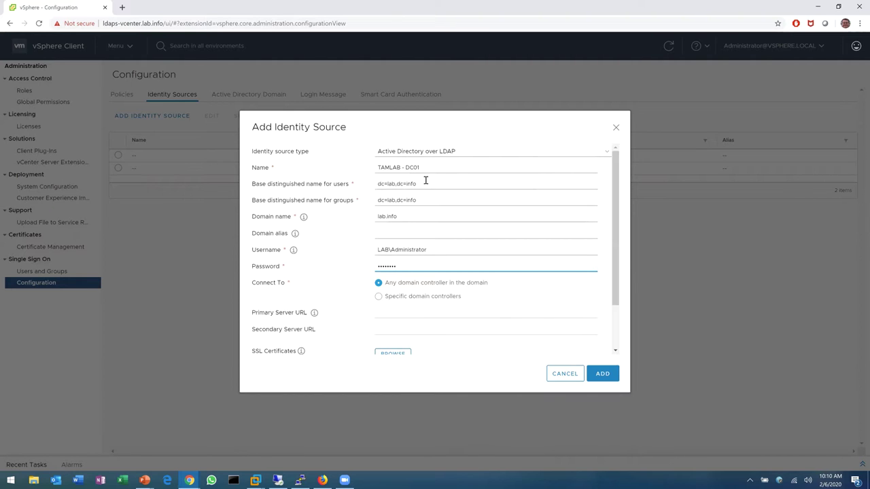
scroll(414, 169, "down", 2)
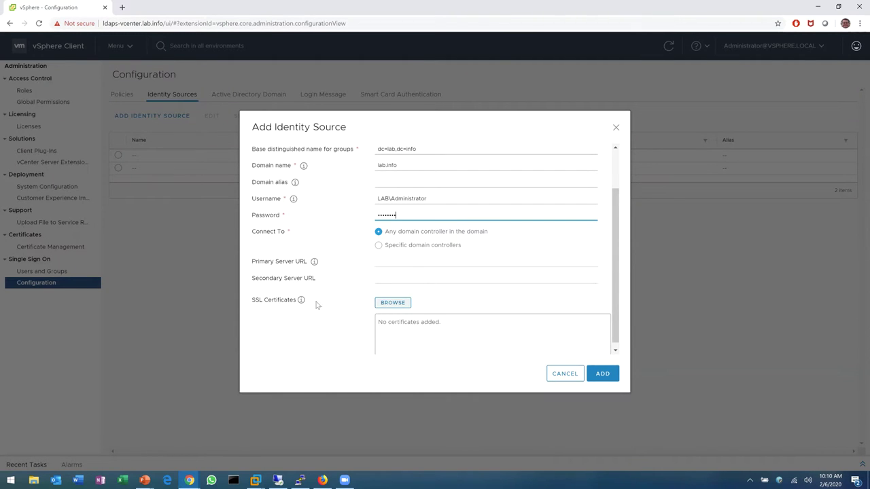
scroll(447, 217, "up", 3)
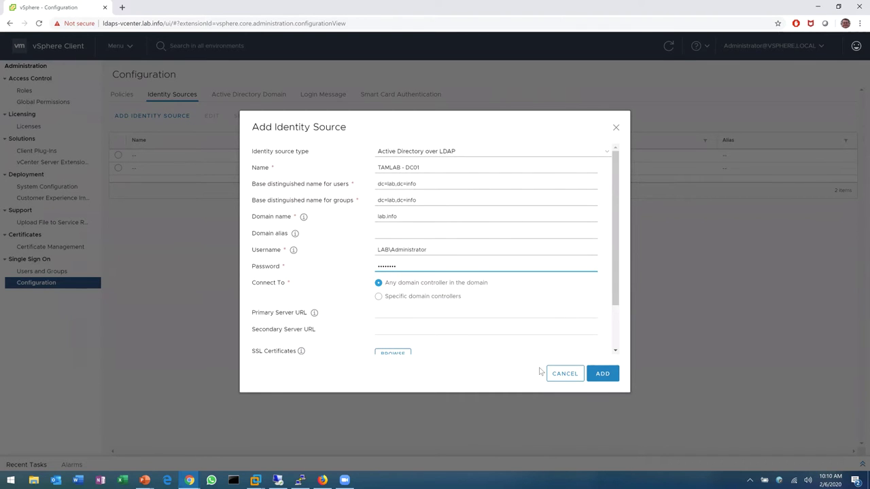
left_click(600, 373)
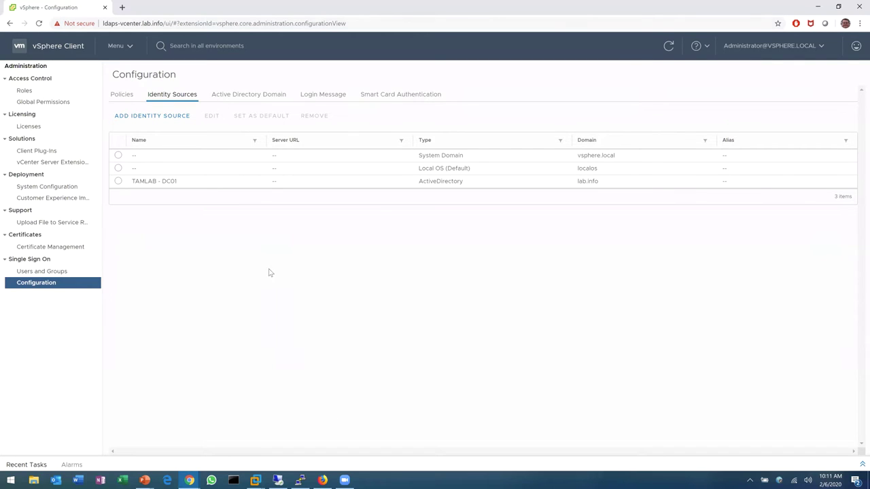
Select TAMLAB - DC01 and open it in the Edit Identity Source dialog
left_click(118, 181)
left_click(212, 117)
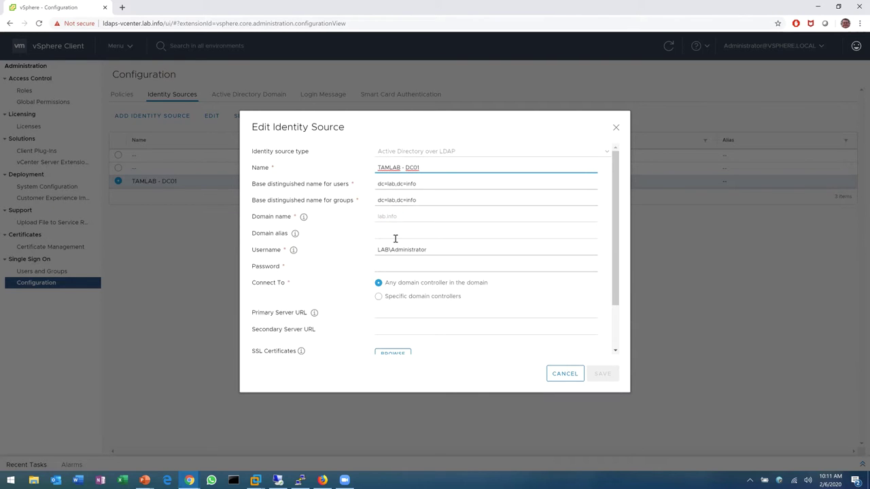
Use specific domain controller ldaps://ldaps-dc01.lab.local as primary server, re-enter the password, and save
left_click(378, 300)
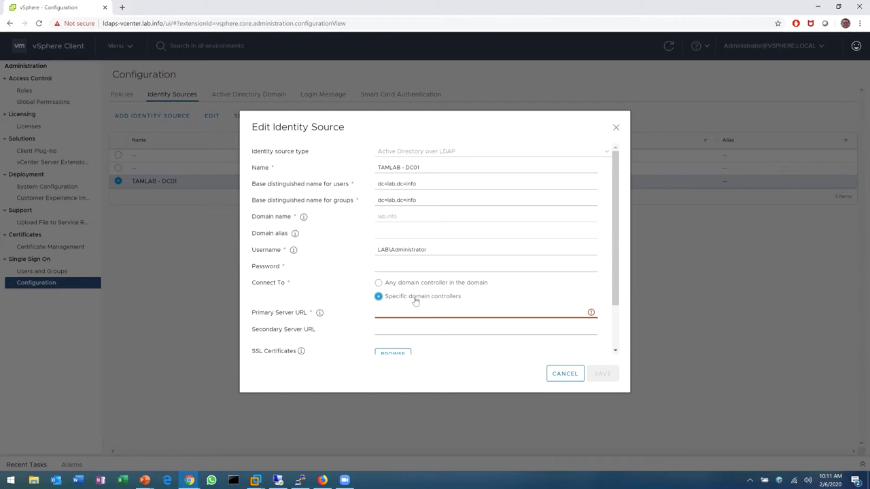
left_click(411, 310)
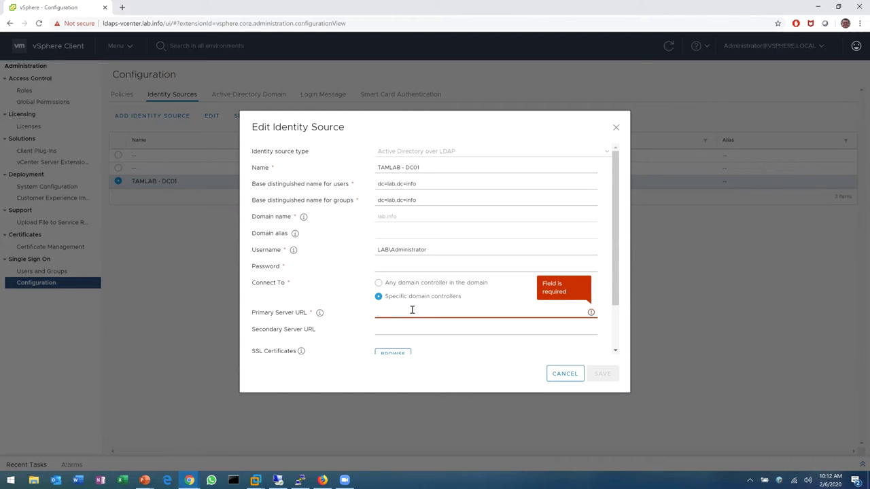
type("ldaps://")
type("lds")
type("ps-dc01")
type(".")
type("lab.loc")
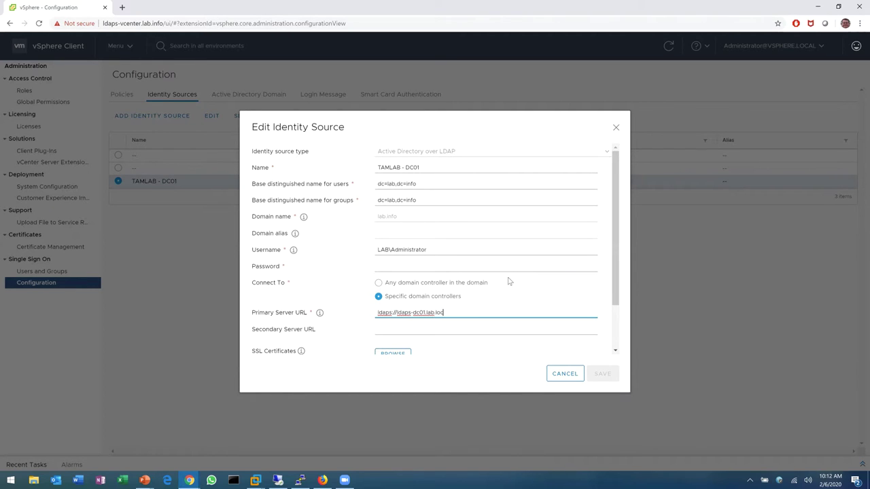
type("al")
left_click(615, 320)
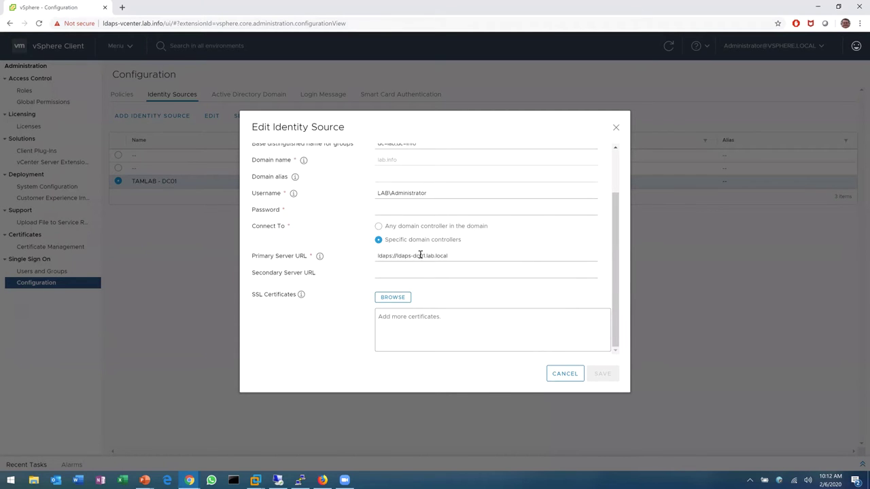
left_click(433, 207)
type("P@ssw0rd")
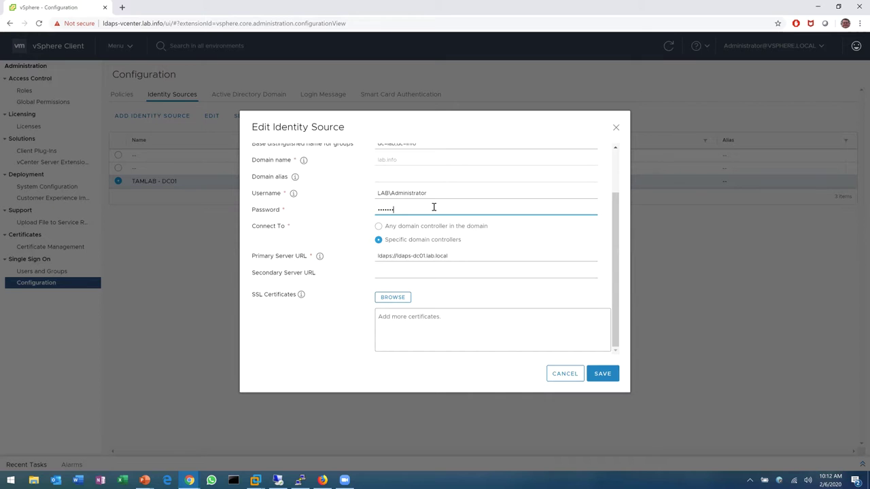
left_click(604, 376)
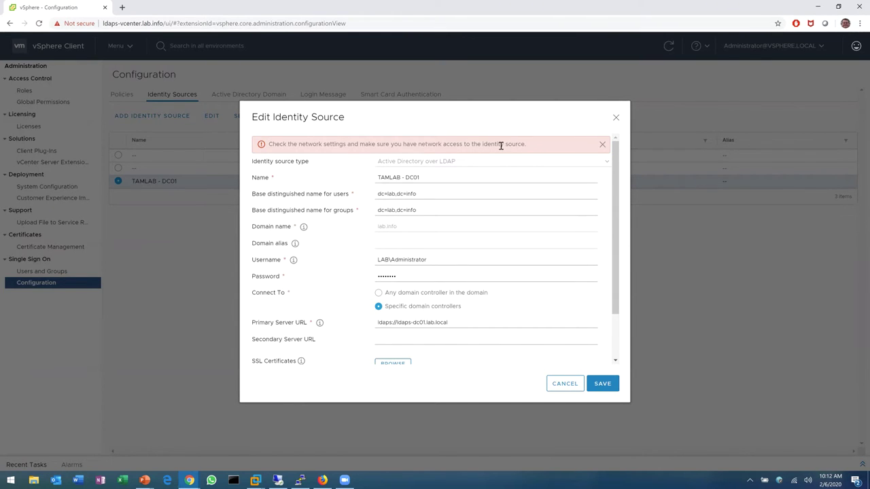
scroll(456, 288, "down", 2)
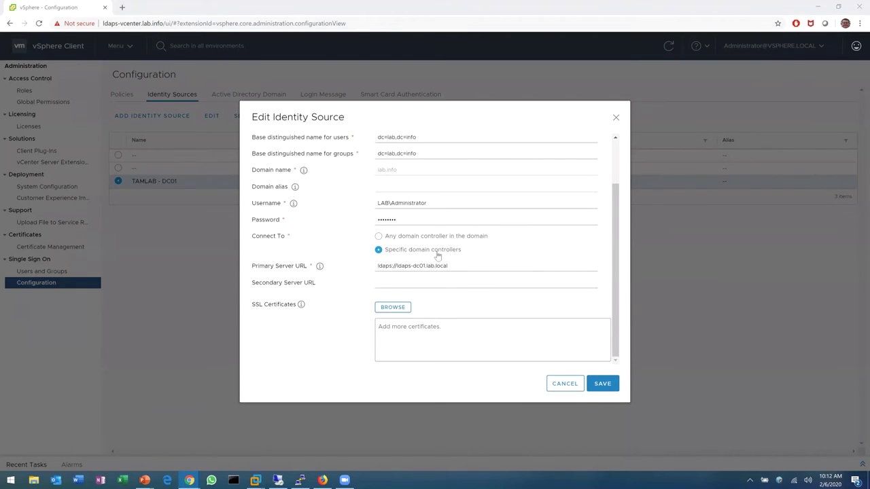
scroll(448, 231, "up", 2)
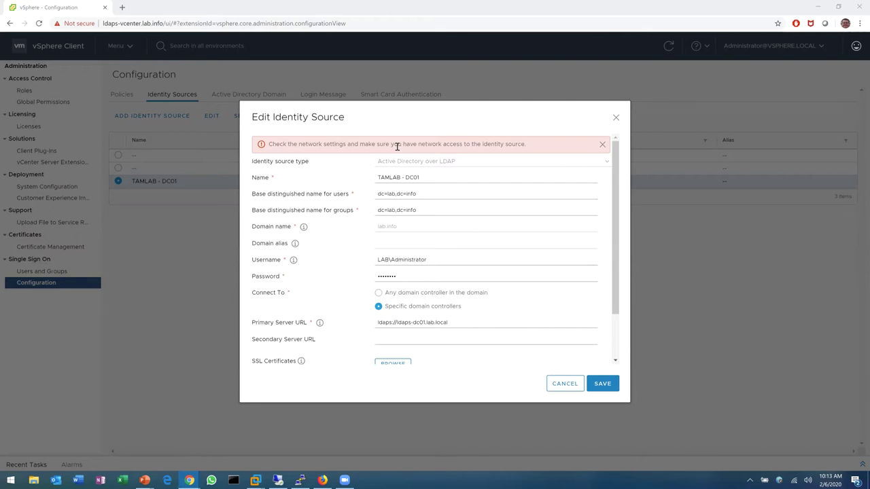
left_click(303, 479)
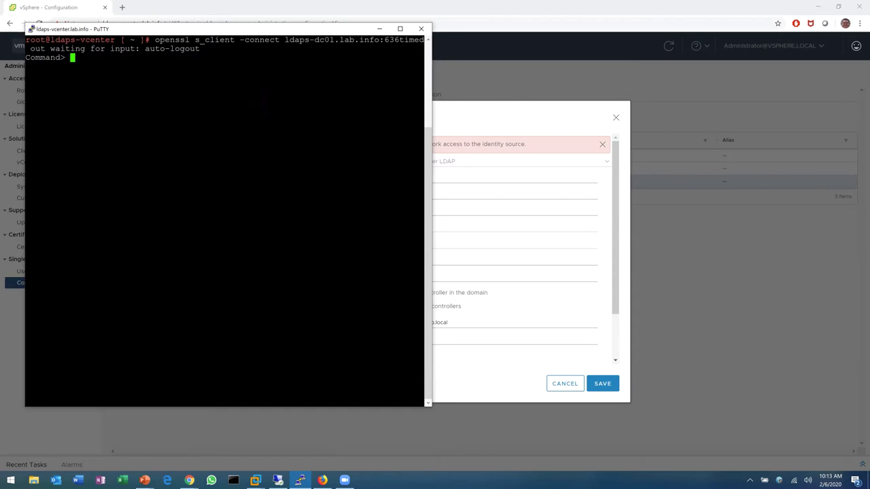
In the appliance shell, rerun openssl s_client to ldaps-dc01.lab.info:636 and review the returned certificate
type("shell")
key("Return")
key("Up")
key("Up")
key("Up")
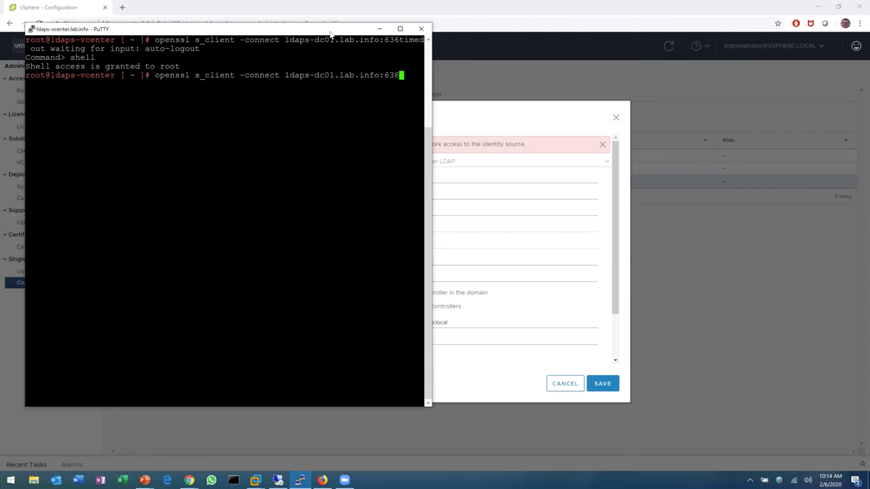
key("Return")
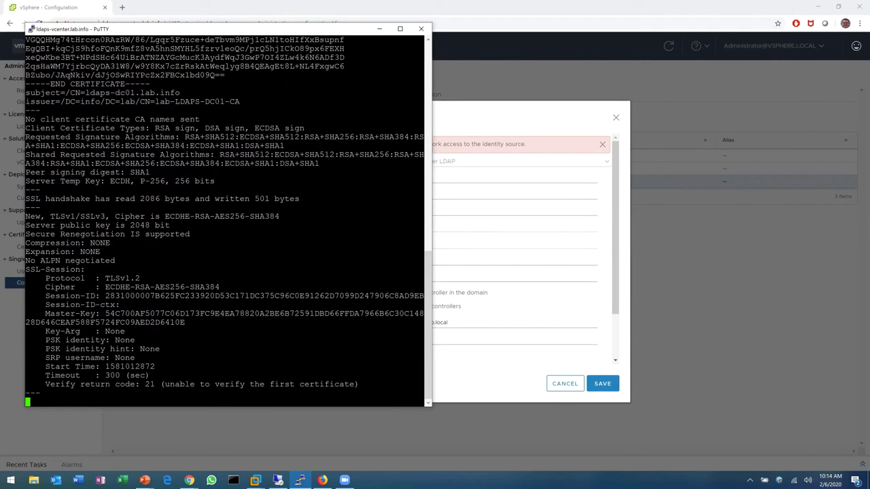
left_click(428, 40)
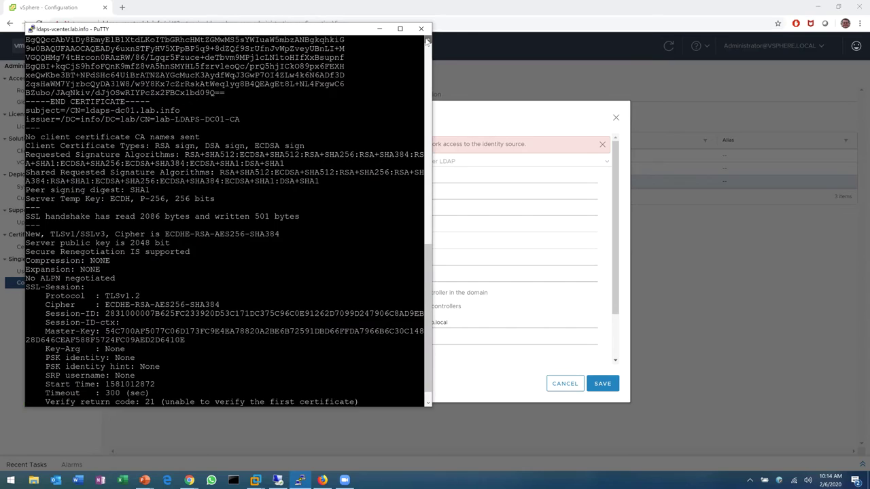
left_click_drag(427, 40, 428, 40)
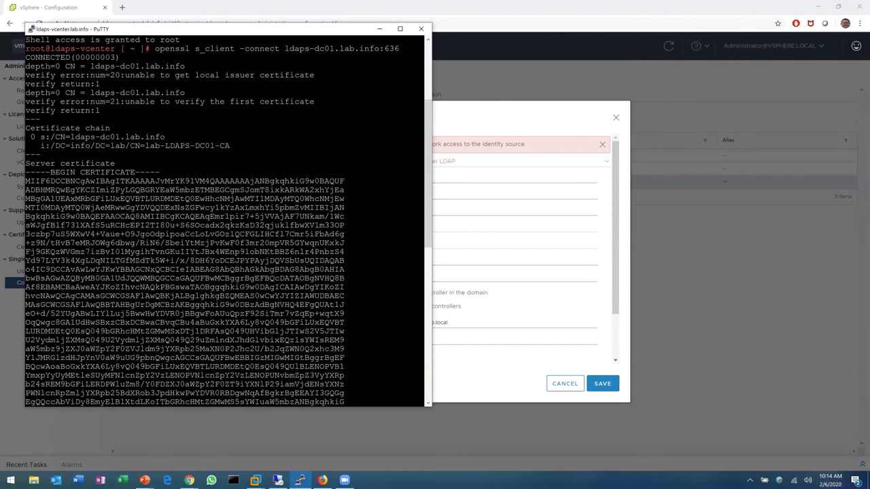
left_click_drag(428, 406, 428, 405)
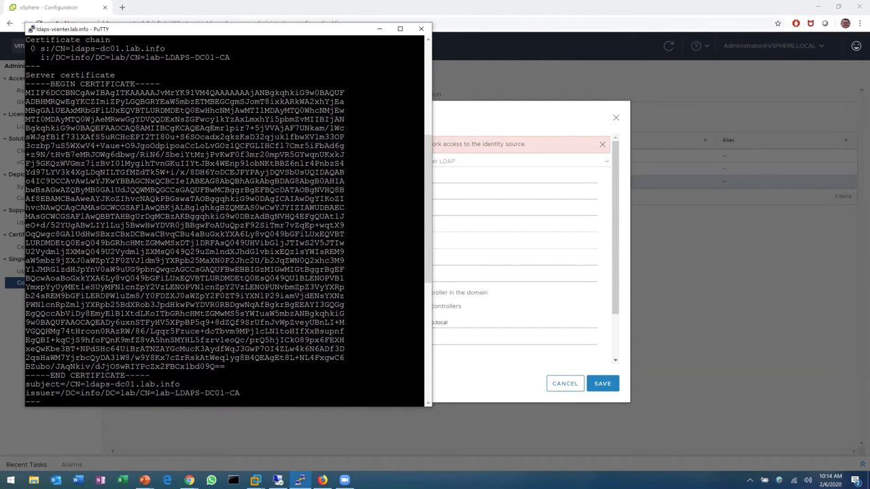
left_click(467, 121)
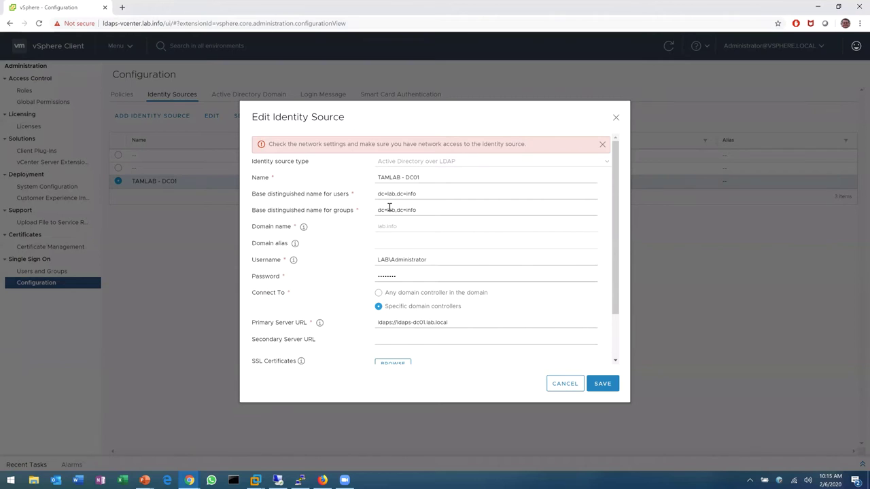
Change the primary server URL's domain ending from 'local' to 'info' (ldaps://ldaps-dc01.lab.info)
left_click(459, 321)
key("BackSpace")
key("BackSpace")
key("BackSpace")
key("BackSpace")
key("BackSpace")
type("info")
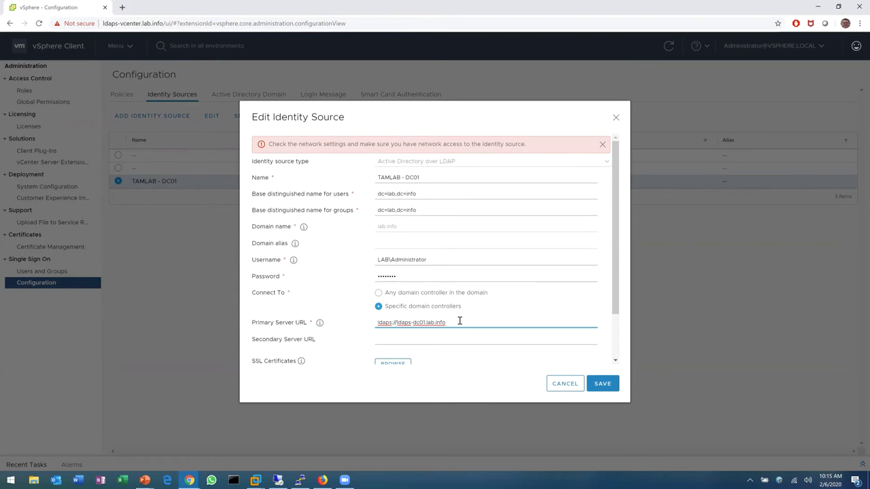
key("alt+Tab")
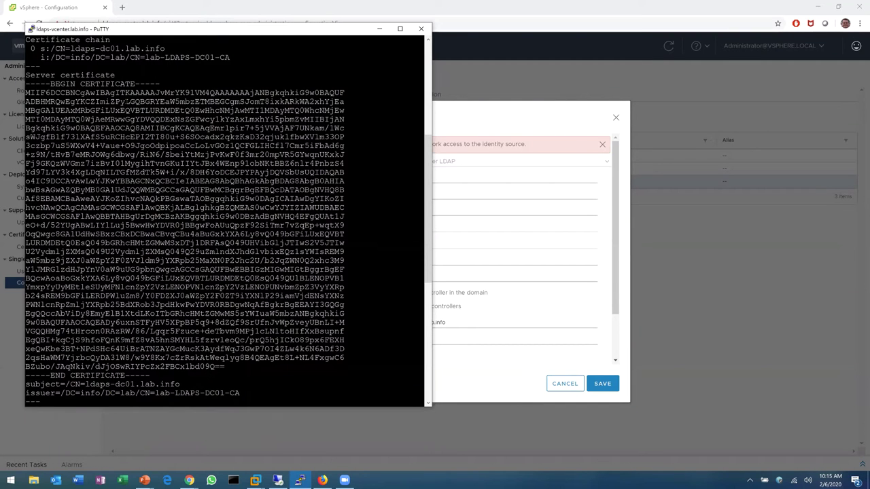
key("alt+Tab")
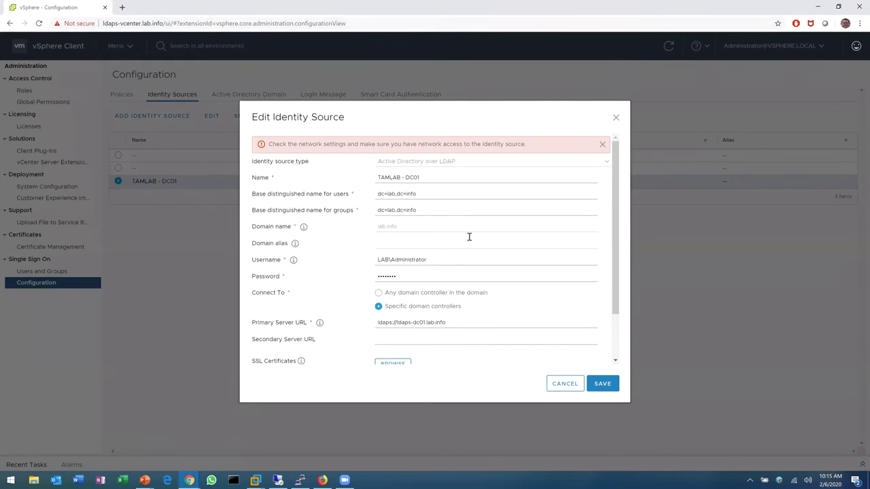
Add the Desktop file 'LDAPS-DC01 LDAPS Cert.crt' under SSL Certificates
scroll(469, 238, "down", 2)
left_click(392, 308)
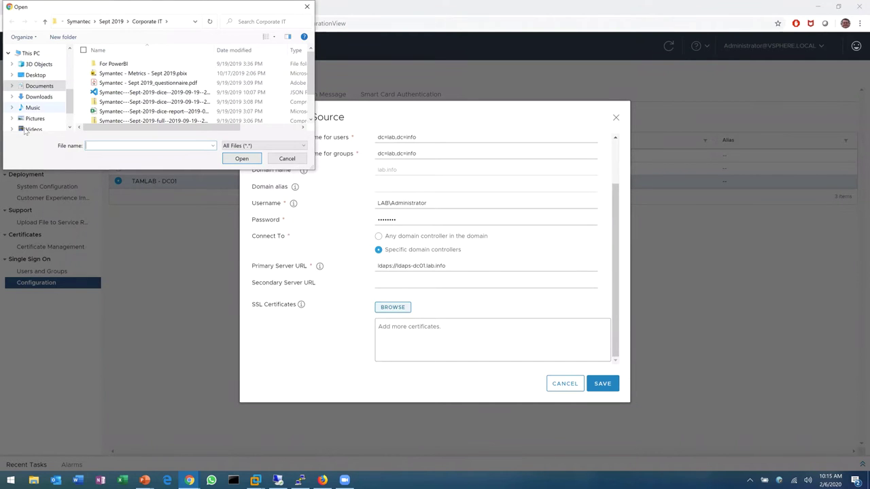
left_click(31, 54)
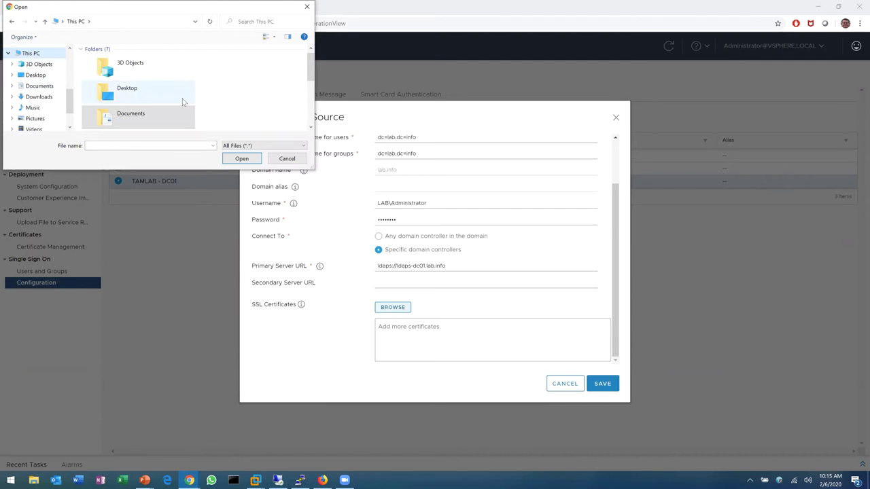
scroll(182, 98, "down", 3)
scroll(182, 102, "up", 1)
scroll(182, 102, "up", 2)
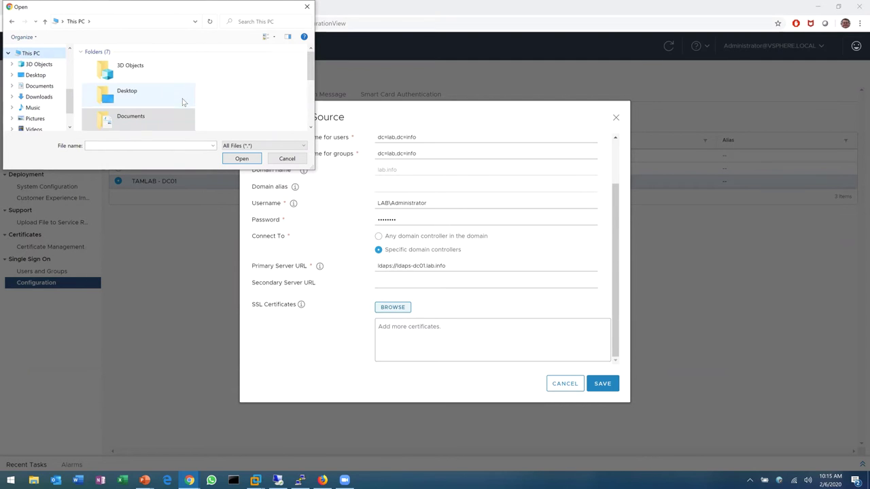
double_click(119, 92)
scroll(130, 81, "down", 1)
scroll(145, 62, "up", 1)
double_click(145, 64)
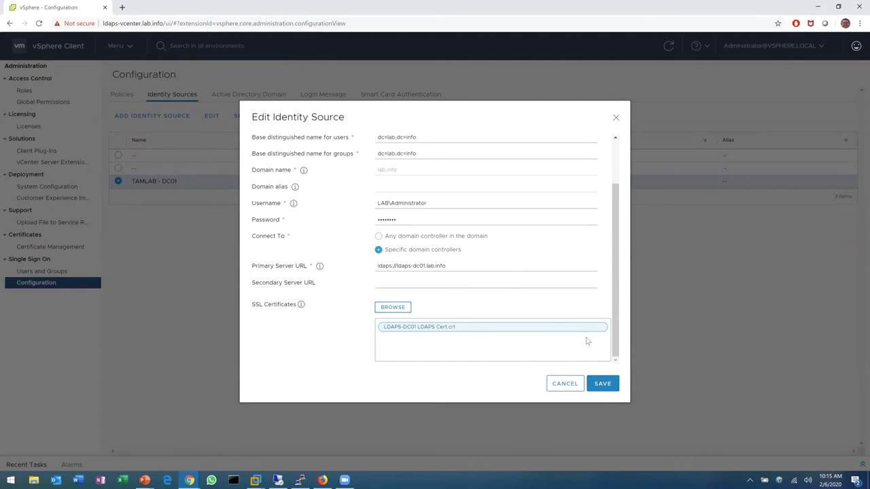
Save the TAMLAB - DC01 changes with server URL ldaps://ldaps-dc01.lab.info
left_click(602, 384)
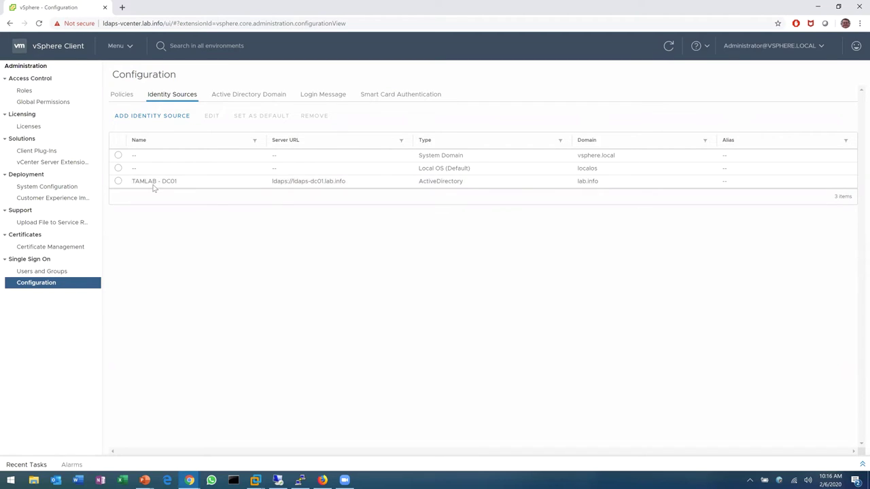
Delete the TAMLAB - DC01 identity source and switch to the domain controller's remote desktop session
left_click(119, 183)
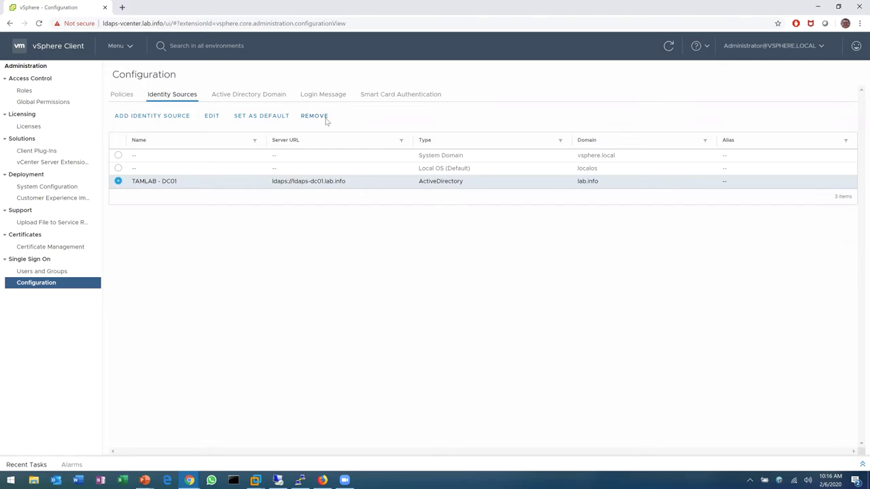
left_click(324, 120)
left_click(530, 279)
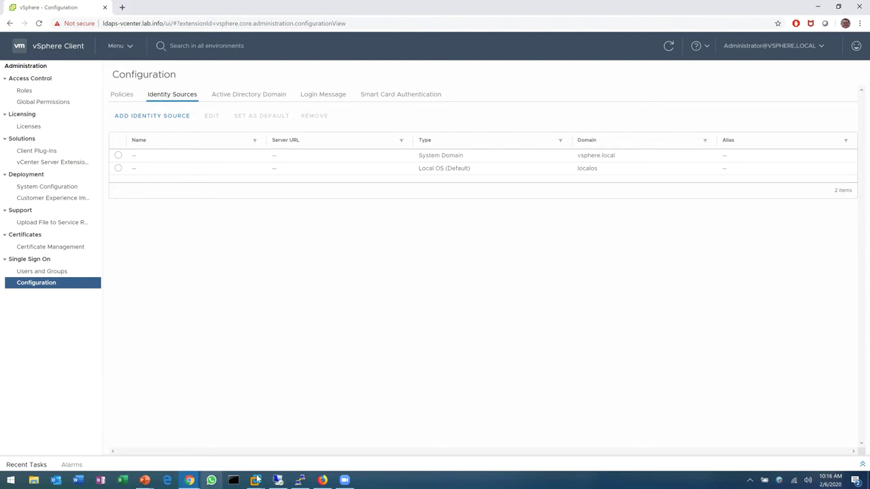
left_click(278, 480)
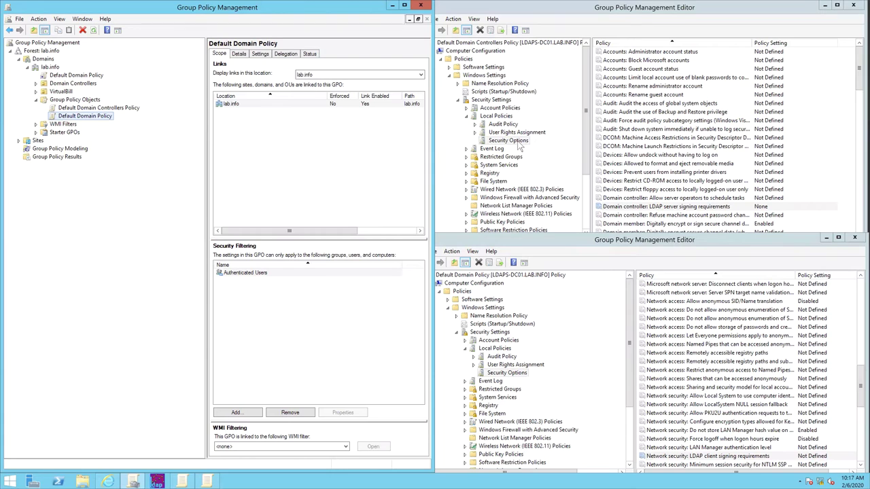
Set 'Domain controller: LDAP server signing requirements' to Require signing and apply it
double_click(664, 208)
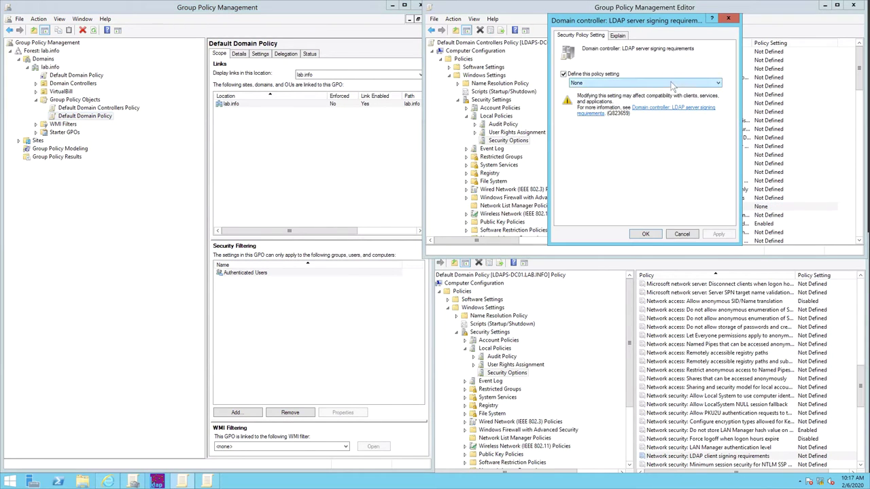
left_click(671, 82)
left_click(663, 97)
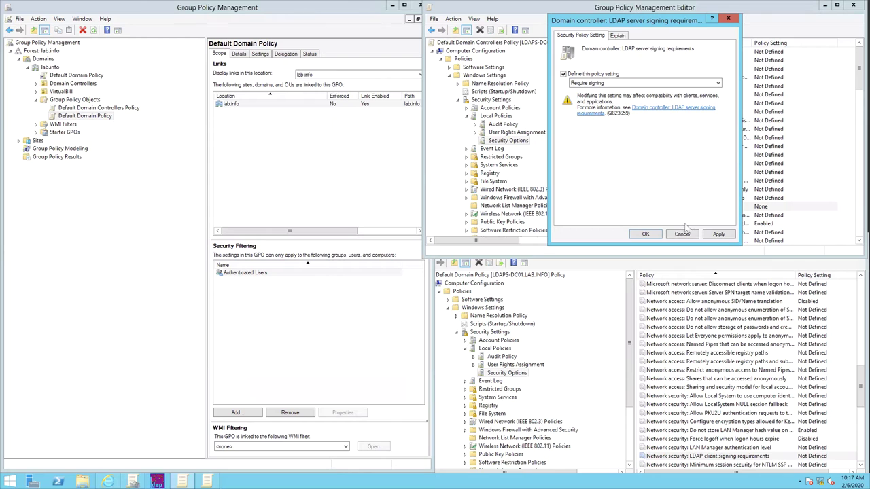
left_click(711, 234)
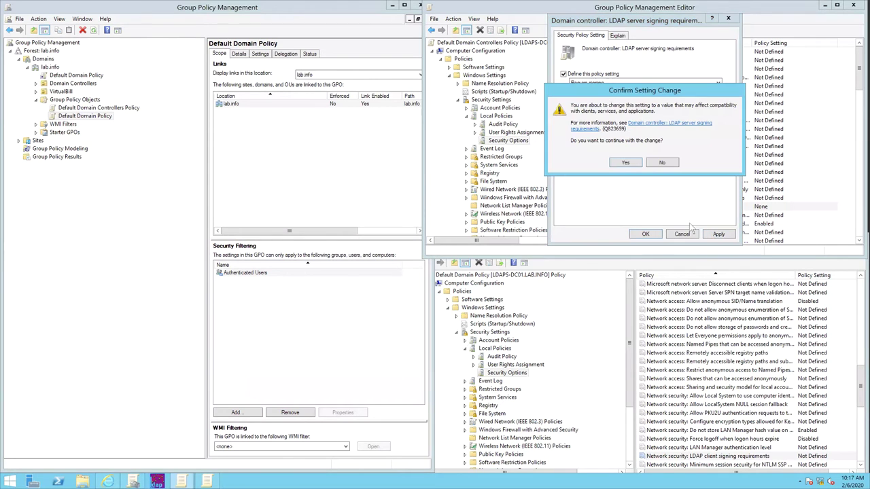
left_click(626, 163)
left_click(645, 234)
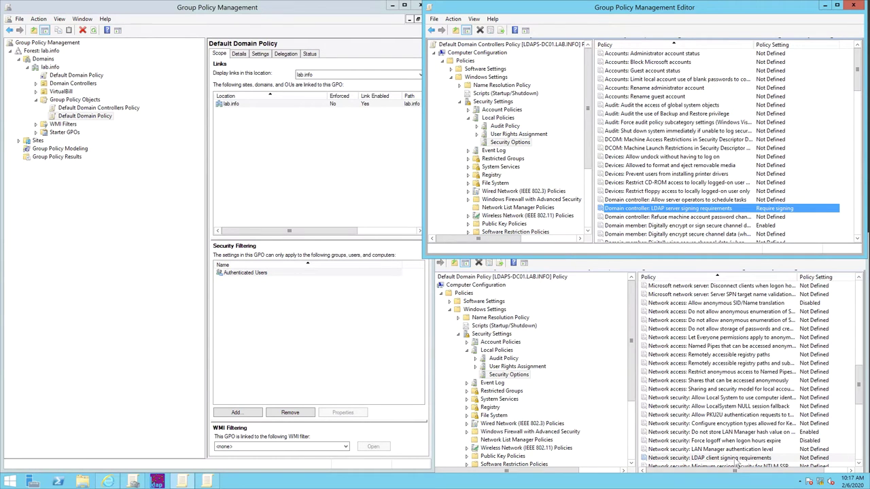
double_click(737, 460)
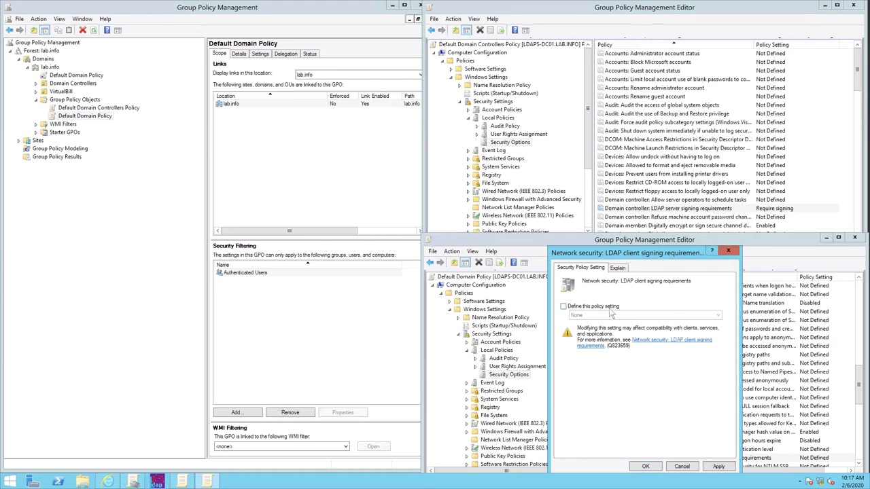
Define the LDAP client signing requirements policy and expand its signing options list
left_click(611, 308)
left_click(597, 316)
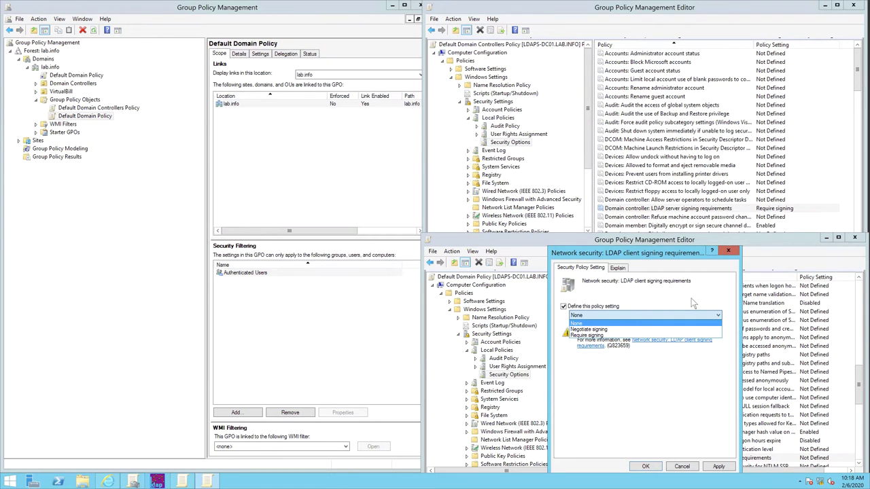
Set LDAP client signing requirements to Require signing and confirm the change
left_click(651, 335)
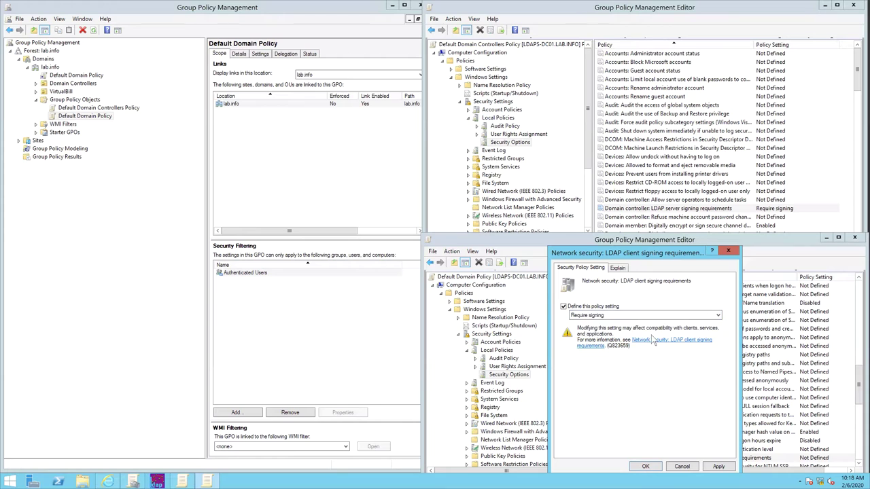
left_click(723, 468)
left_click(625, 395)
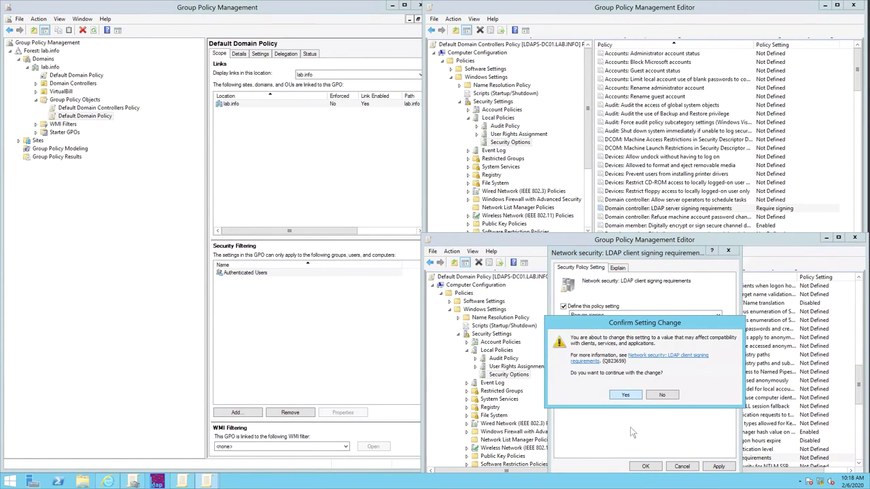
left_click(646, 467)
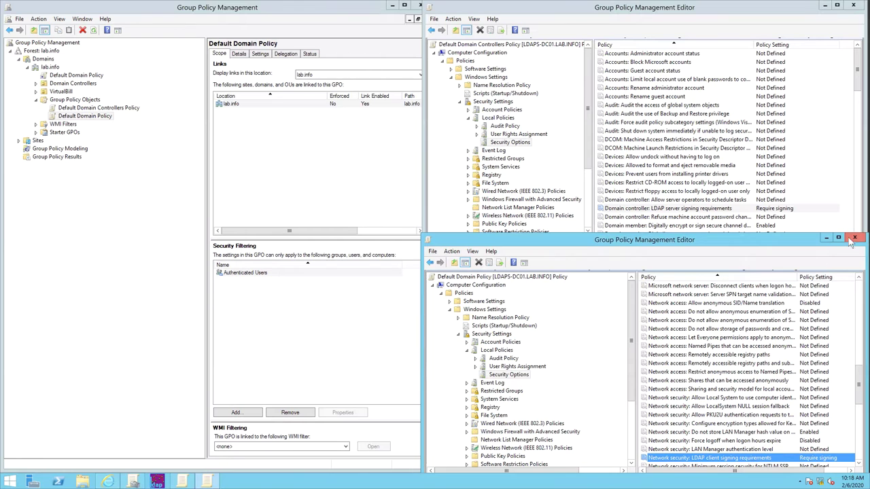
Close the Default Domain Policy and Default Domain Controllers Policy editor windows
left_click(854, 237)
left_click_drag(818, 14, 814, 42)
key("alt+F4")
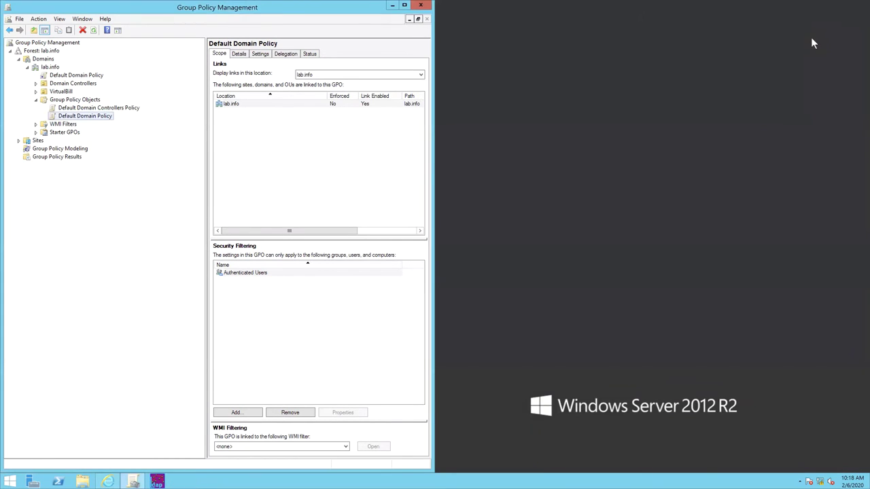
double_click(10, 9)
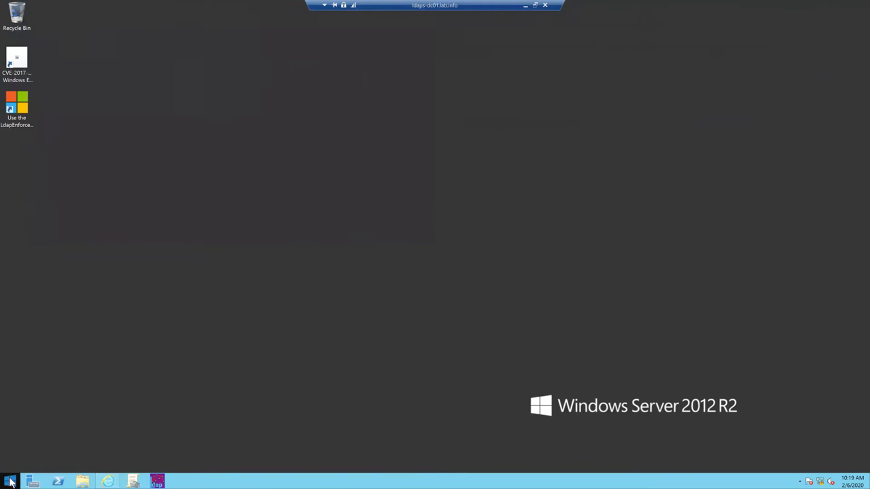
Restart the domain controller from the Start screen's power options, confirming with Continue
left_click(9, 481)
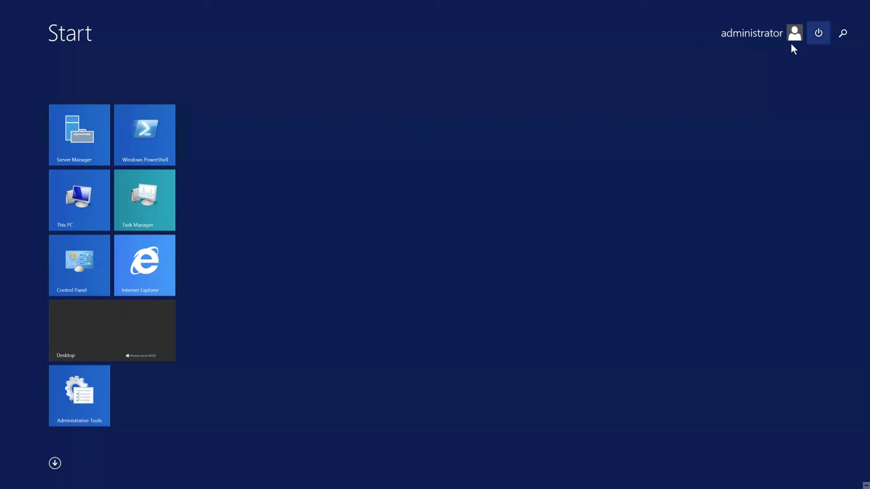
left_click(818, 32)
left_click(816, 87)
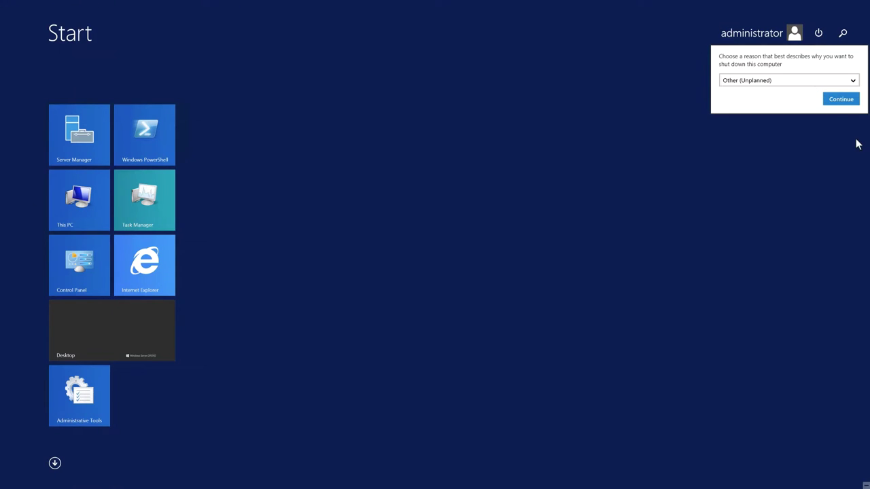
left_click(849, 99)
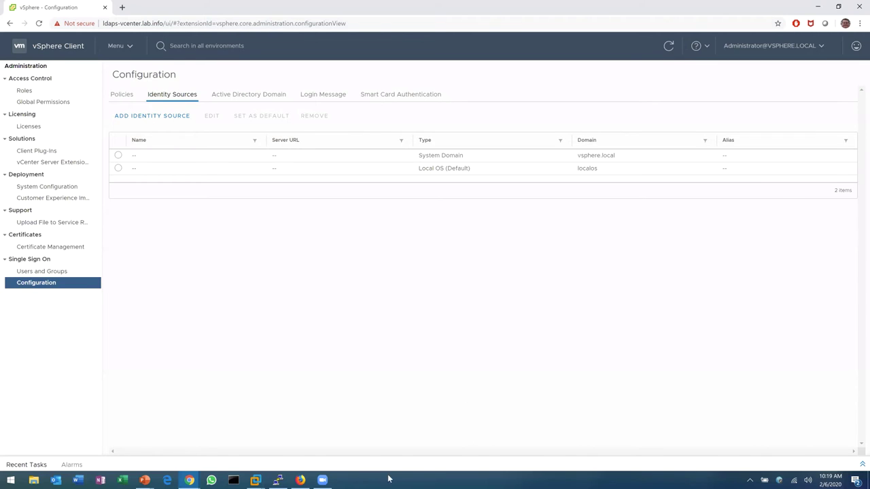
Switch to the LDAPS-DC01 virtual machine console and wake its lock screen
mouse_move(255, 480)
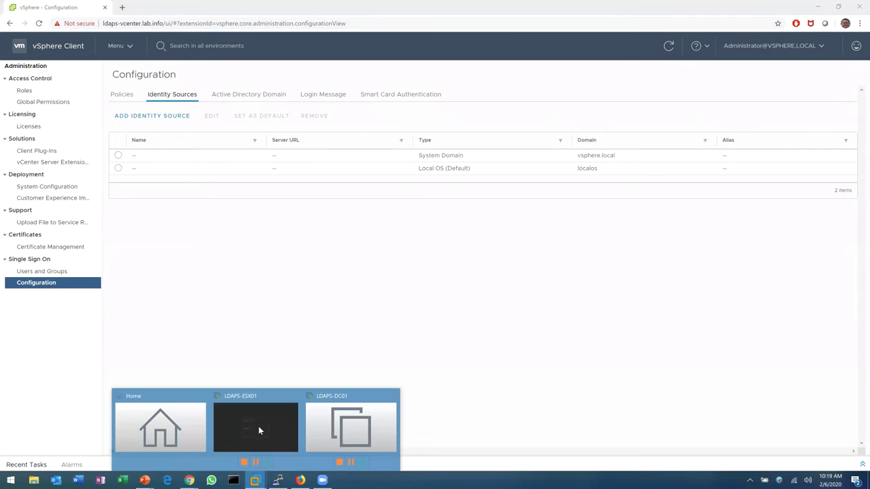
left_click(357, 425)
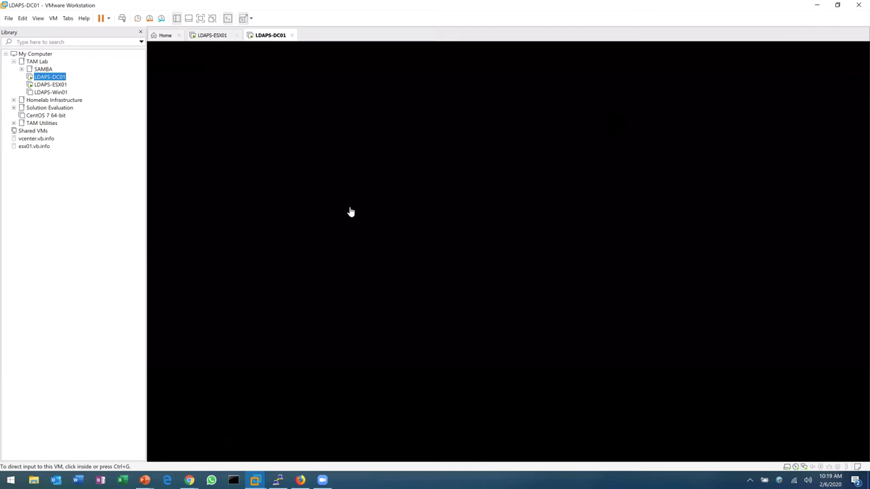
left_click(382, 194)
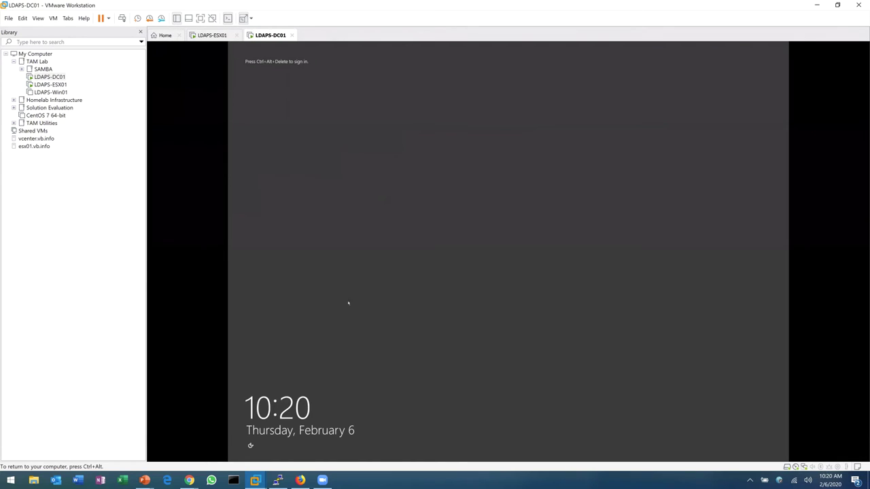
Release the VM's input and launch Remote Desktop Connection with mstsc from Run
key("ctrl+alt")
left_click(372, 479)
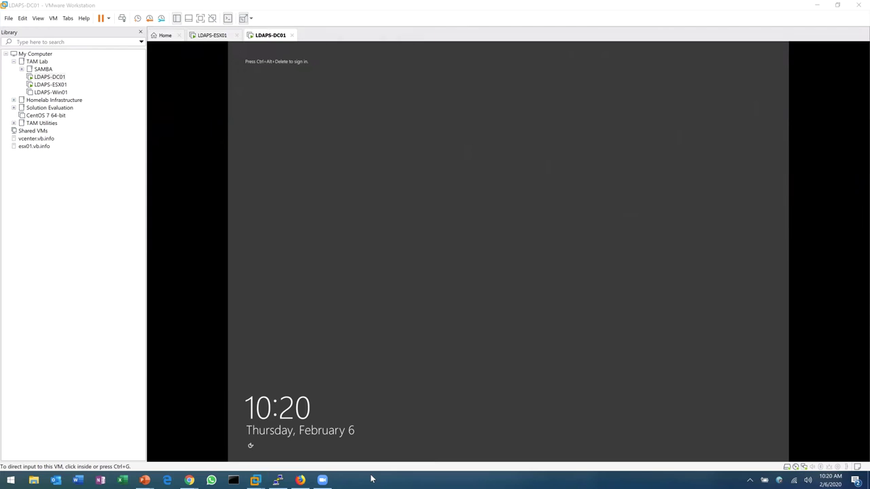
key("super+r")
type("mstsc")
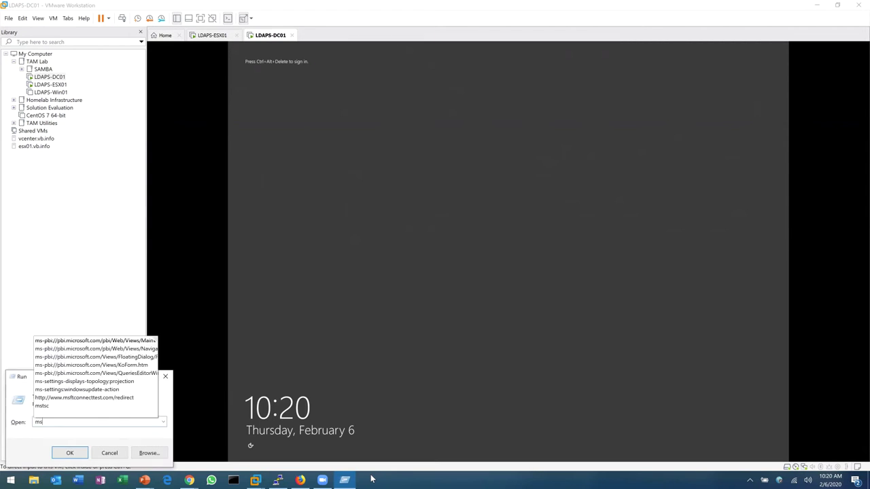
key("Return")
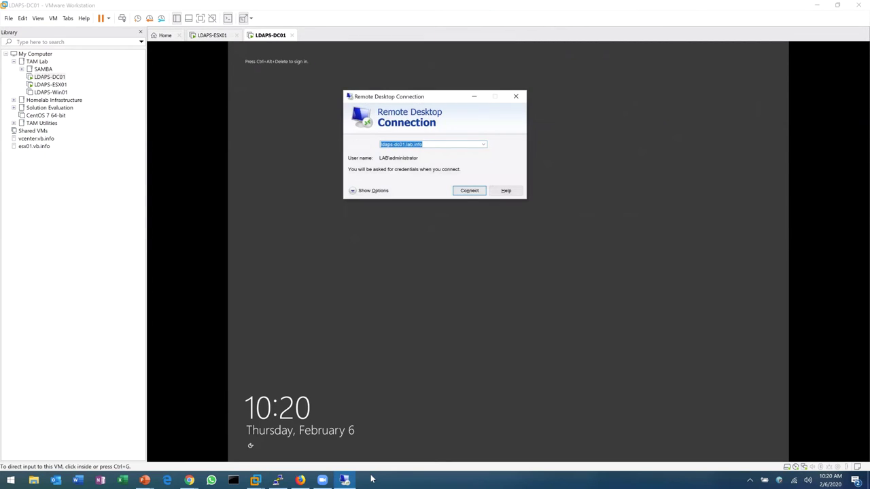
Connect to ldaps-dc01.lab.info with the account password, then close Server Manager
key("Return")
type("*******")
key("Return")
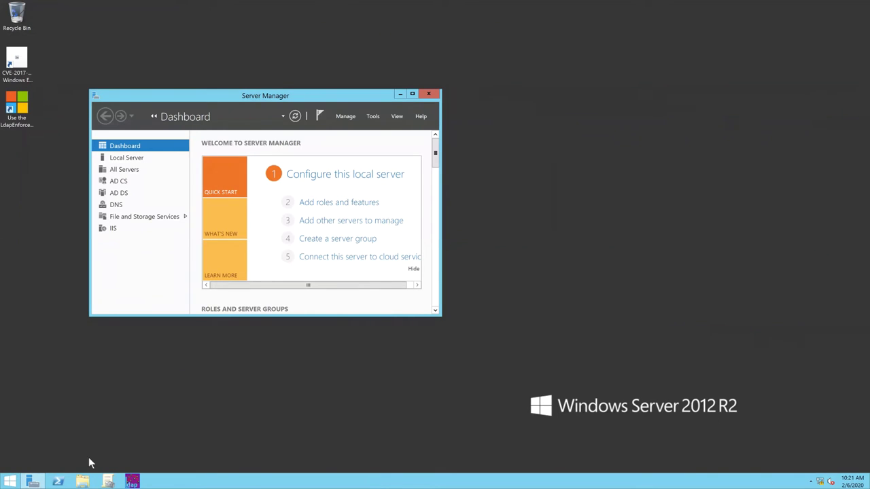
left_click(429, 95)
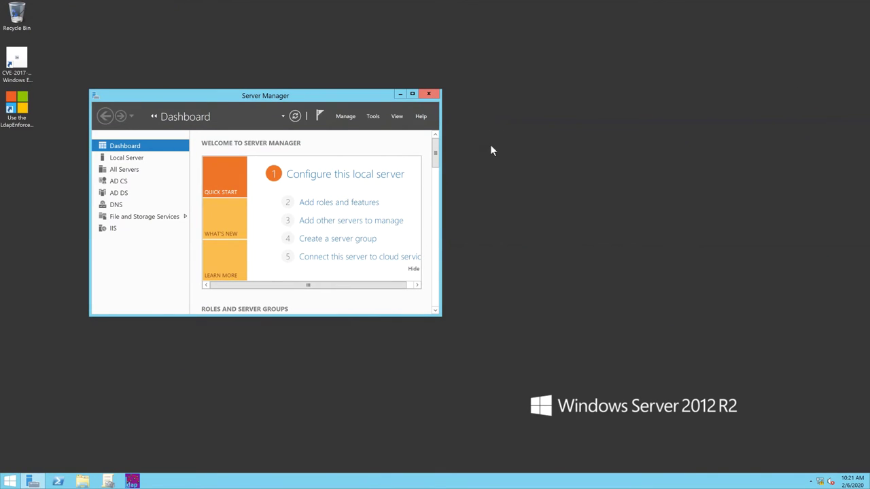
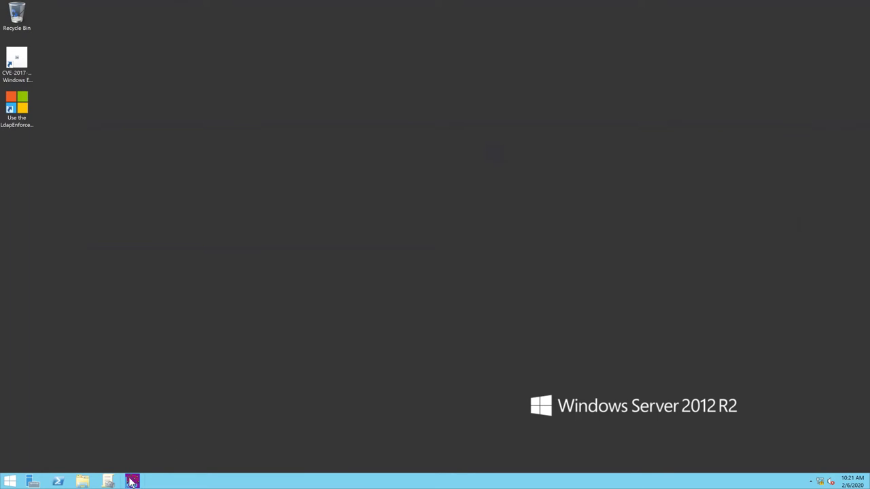
Restore the Ldp window from the taskbar, center it, and show the Connection menu
left_click(132, 481)
left_click_drag(154, 34, 344, 63)
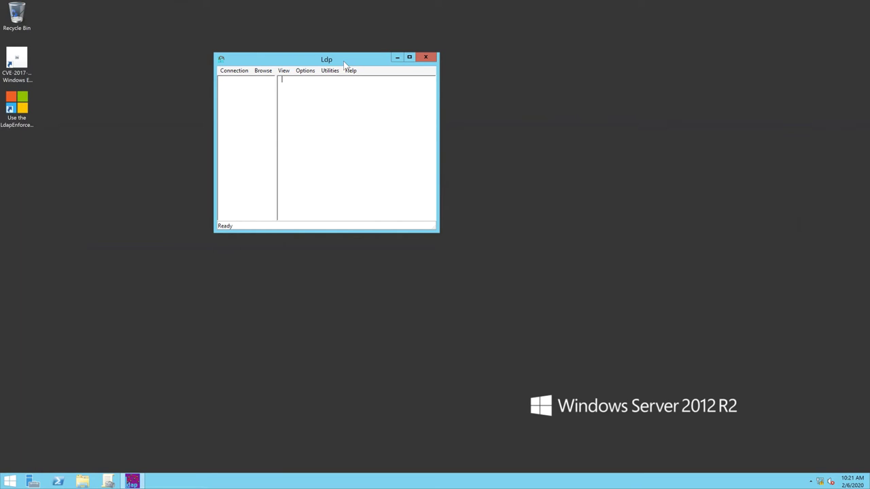
left_click(245, 72)
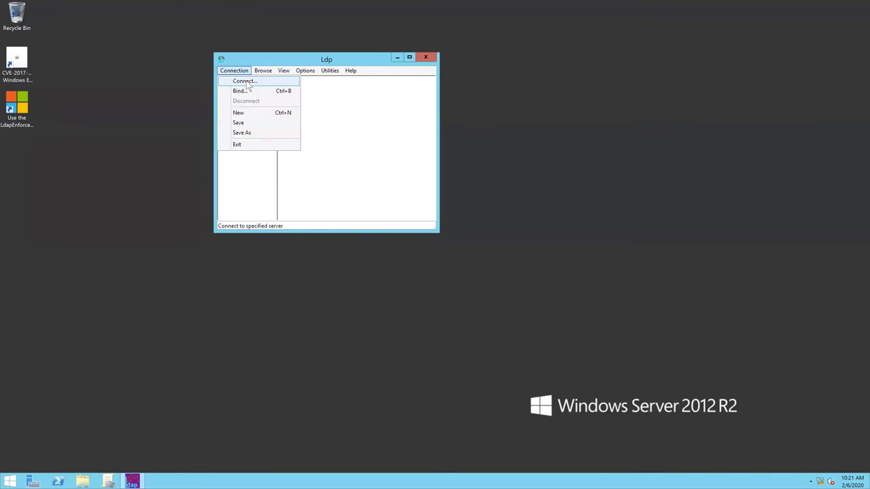
Connect Ldp to localhost on port 389, then return to the Connection menu for Bind
left_click(248, 85)
left_click(322, 133)
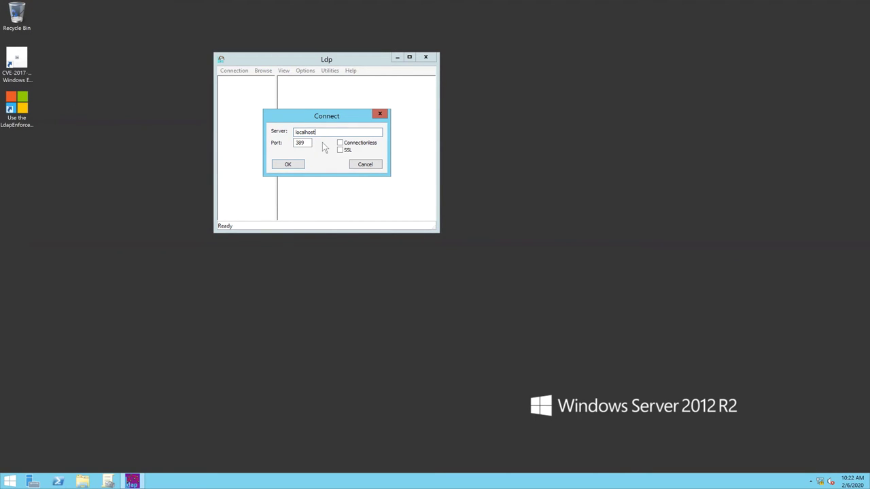
left_click(290, 164)
left_click(289, 164)
left_click(234, 71)
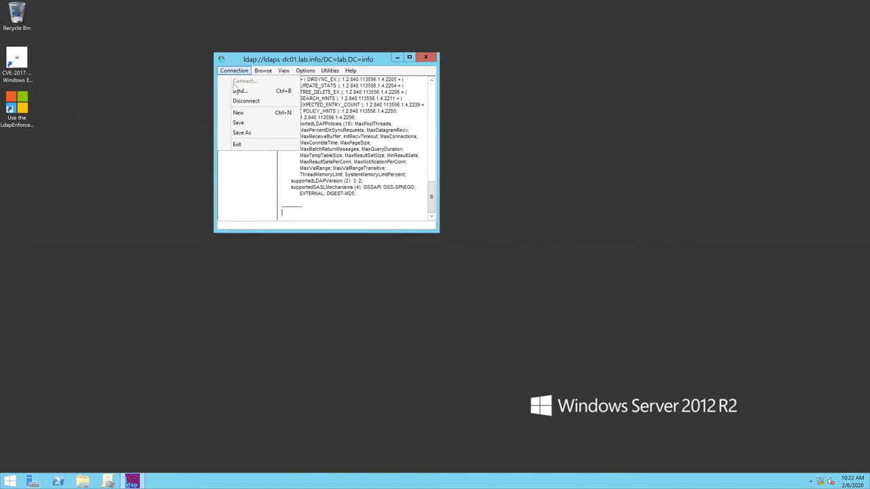
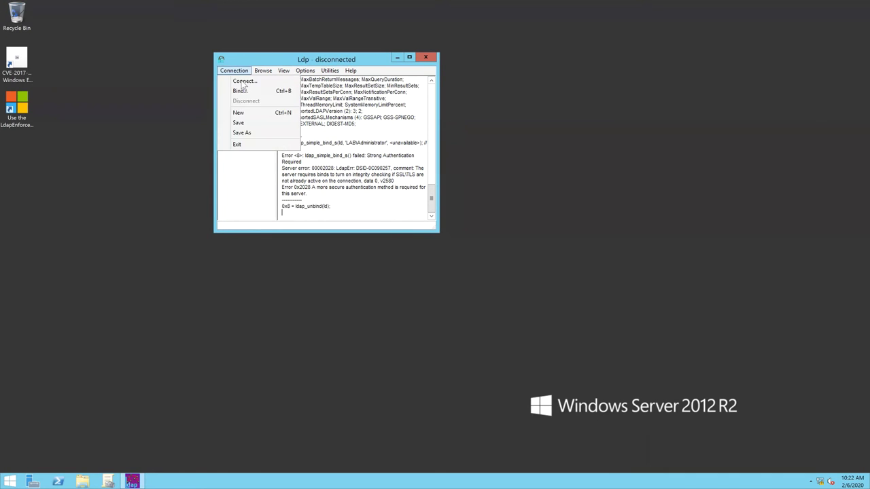
Connect to ldaps-dc01.lab.info with SSL enabled on port 636 instead of 389
left_click(245, 82)
left_click(340, 150)
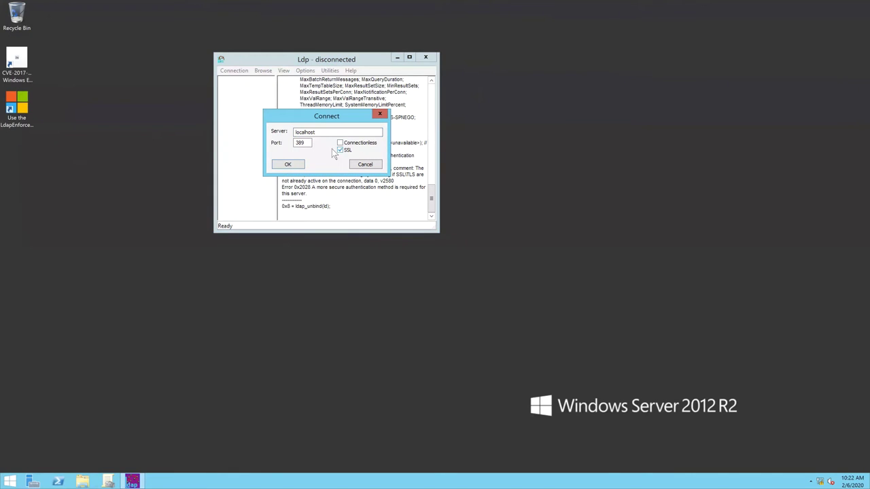
left_click_drag(310, 143, 273, 141)
type("636")
left_click(300, 166)
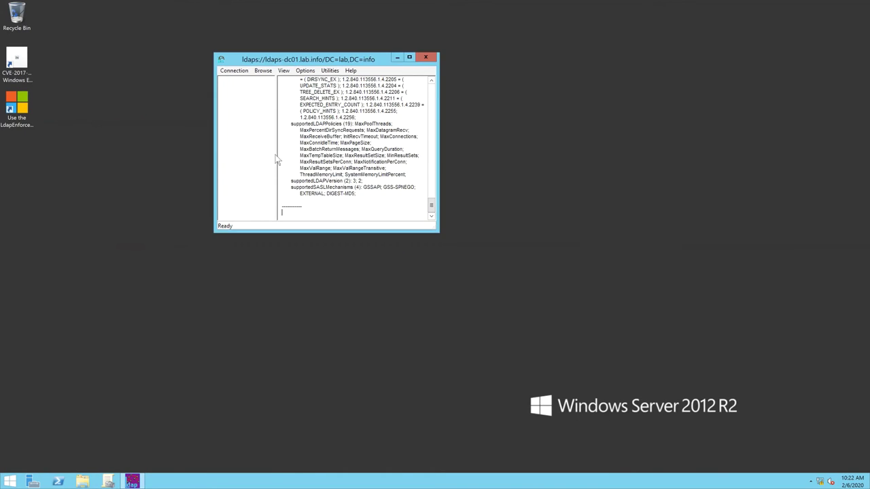
Open the Bind dialog on the SSL connection and enter the administrator account password
left_click(234, 71)
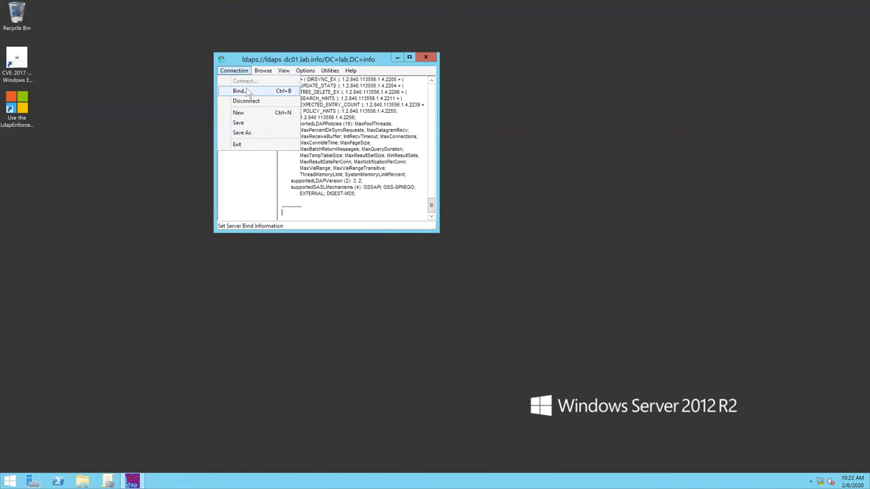
left_click(245, 91)
type("•••••••")
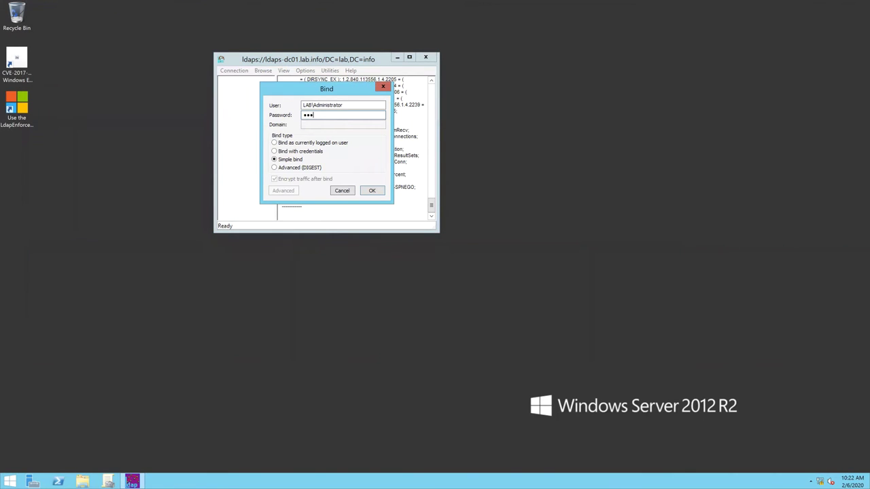
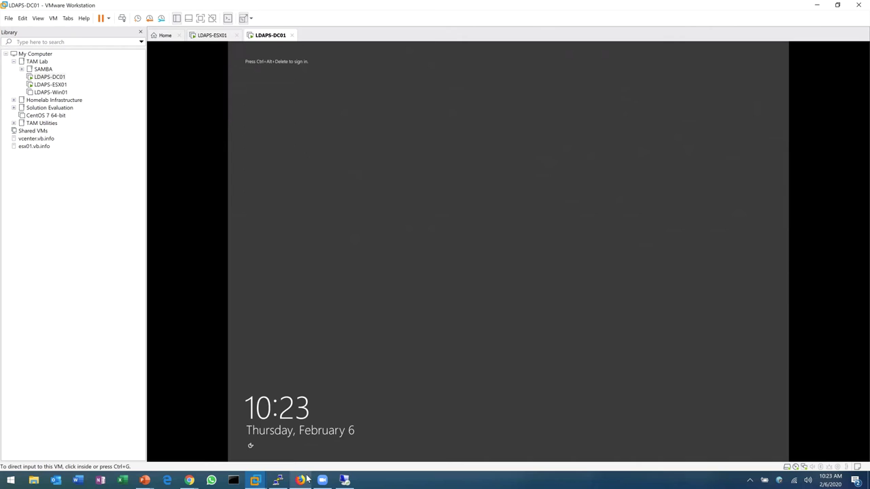
Bring the Chrome window with the vSphere Client Identity Sources page to the front
left_click(190, 480)
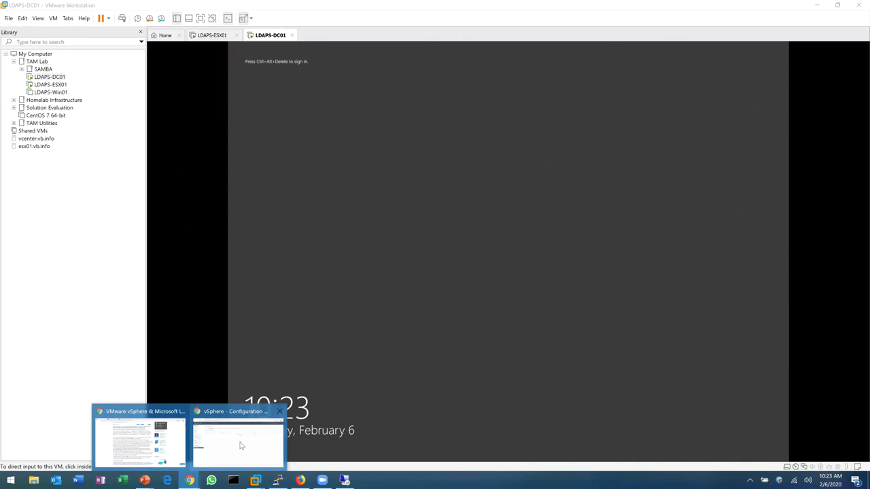
left_click(241, 445)
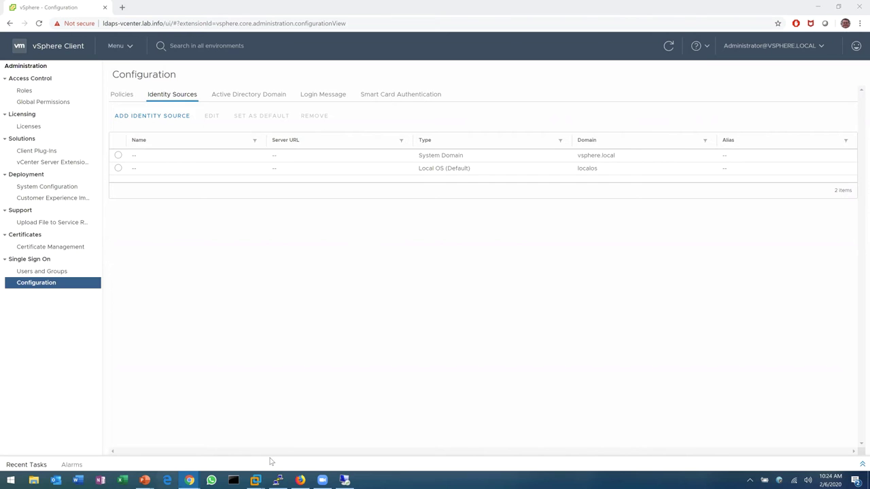
Snap PuTTY to the right half beside vSphere and rerun tail -f on ssoAdminServer.log
left_click(277, 480)
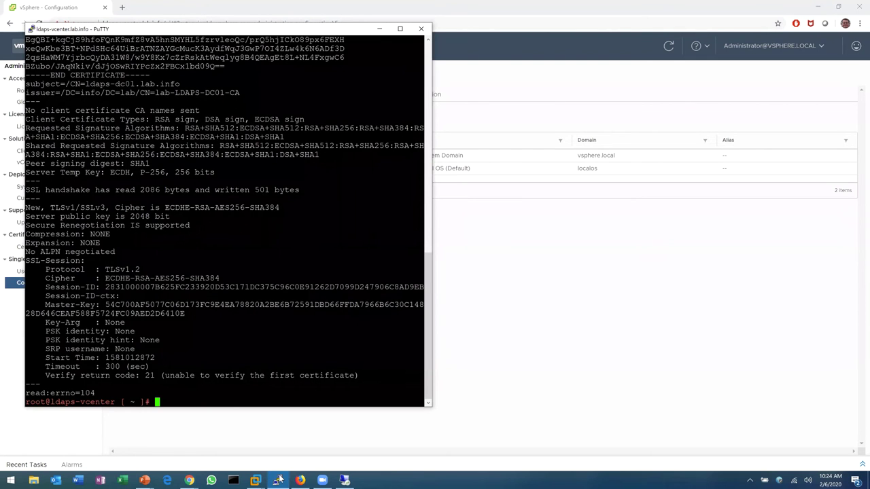
key("super+Right")
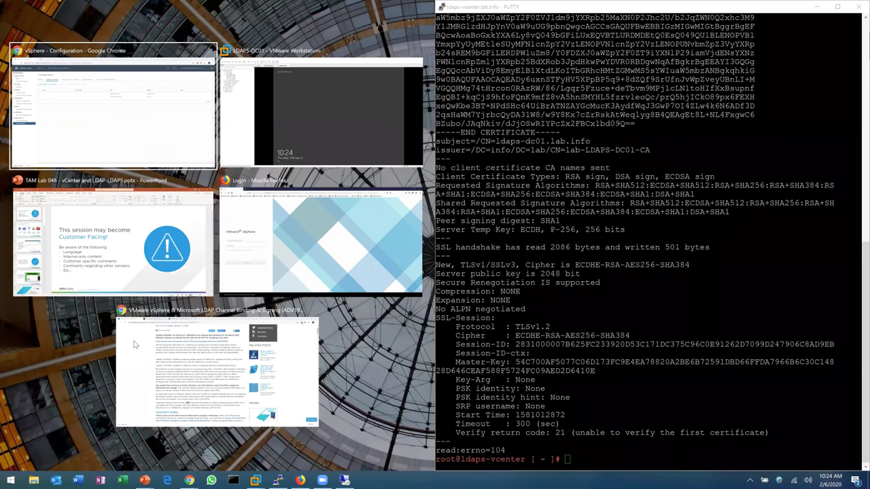
left_click(204, 124)
type("clear")
key("Up")
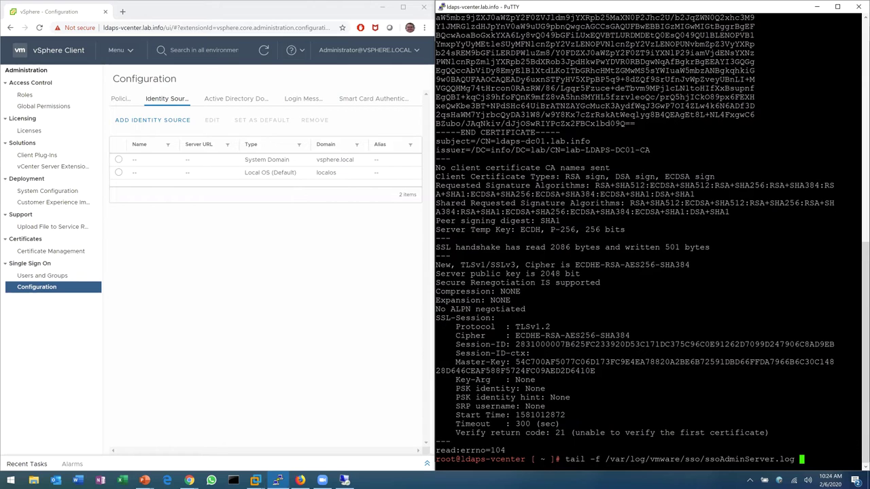
key("Return")
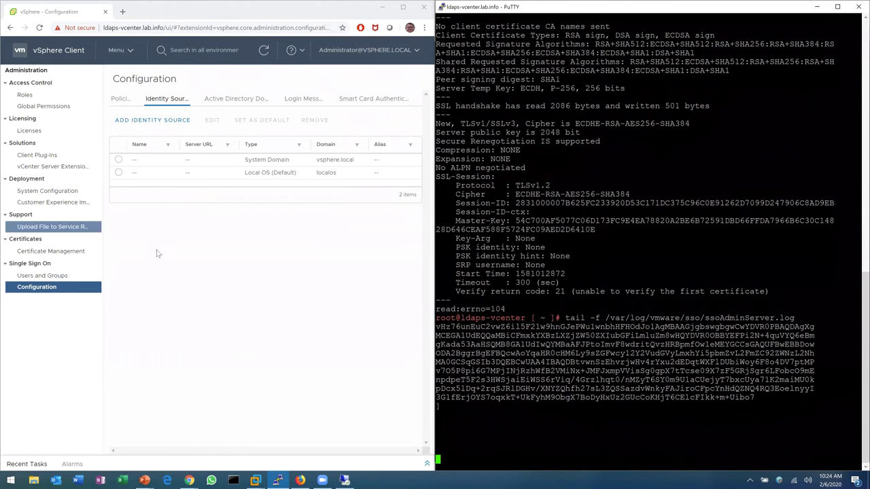
Start a new Active Directory over LDAP identity source named 'TAMLAB - DC01'
left_click(172, 265)
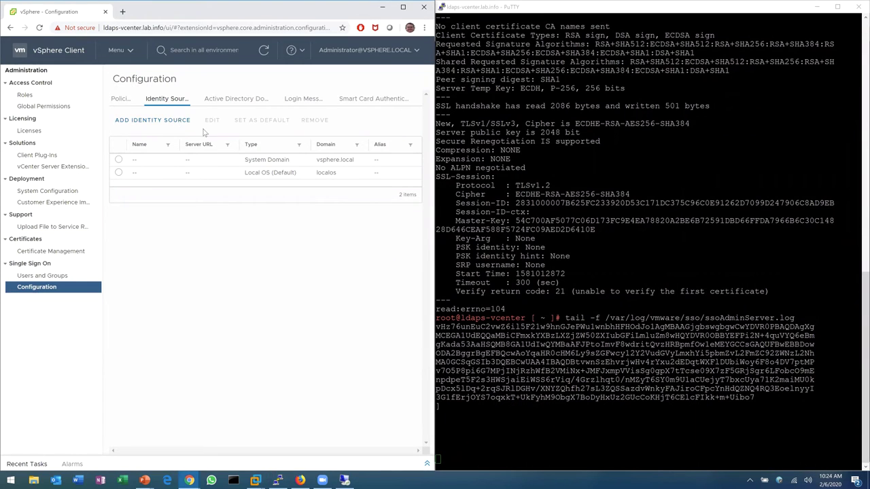
left_click(178, 120)
left_click(214, 189)
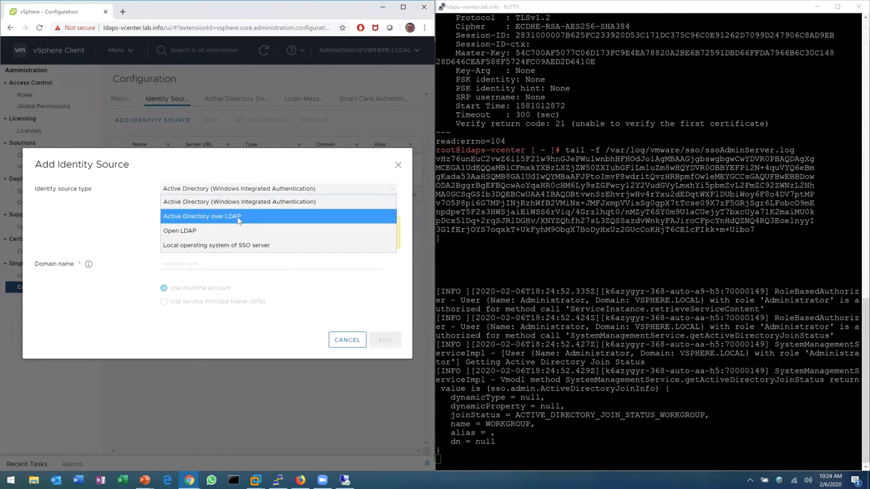
left_click(238, 217)
left_click(231, 171)
type("TAMLAB - DC01")
Enter base DNs dc=lab,dc=info, domain lab.info, username LAB\Administrator and its password
key("Tab")
type("dc=")
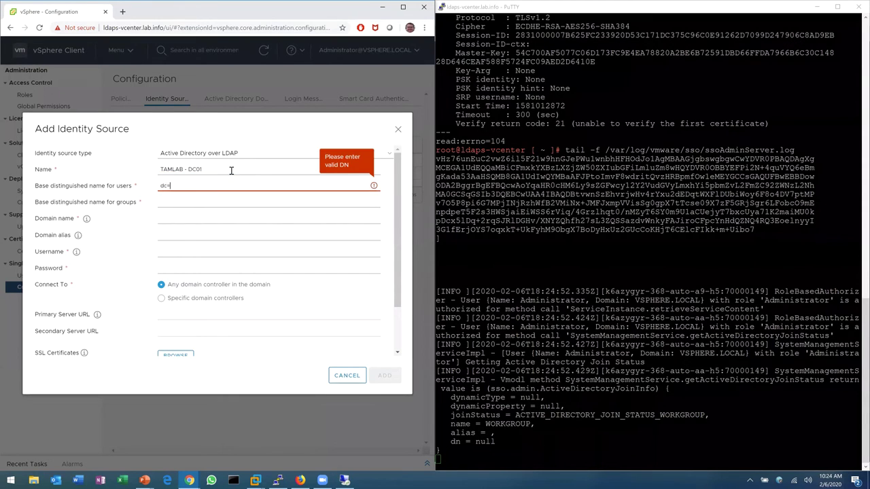
type("lab,dc=")
key("BackSpace")
type("=info")
key("Tab")
type("dc=")
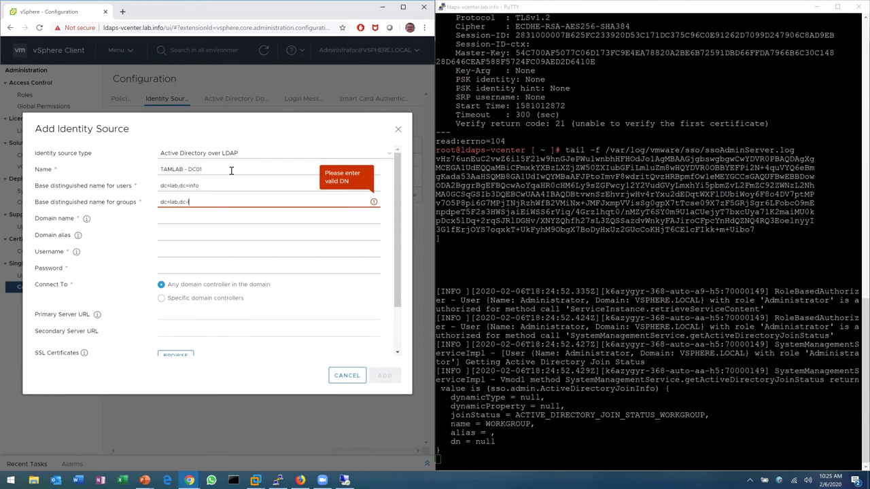
type("lab,dc-info")
key("Tab")
key("Tab")
type("lab.info")
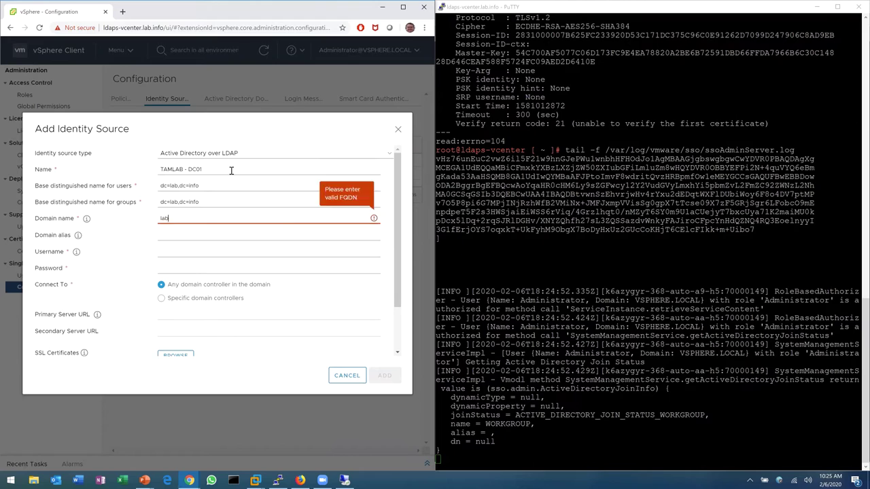
key("Tab")
key("Tab")
key("Tab")
key("Tab")
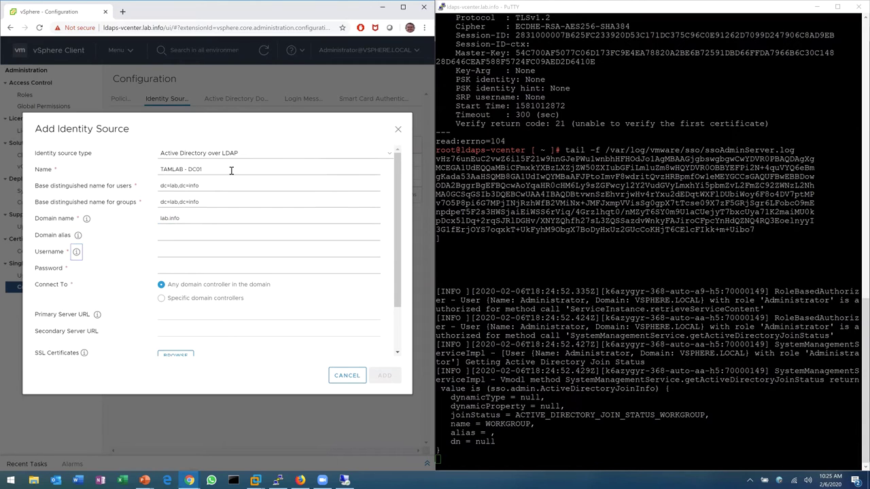
type("LAB")
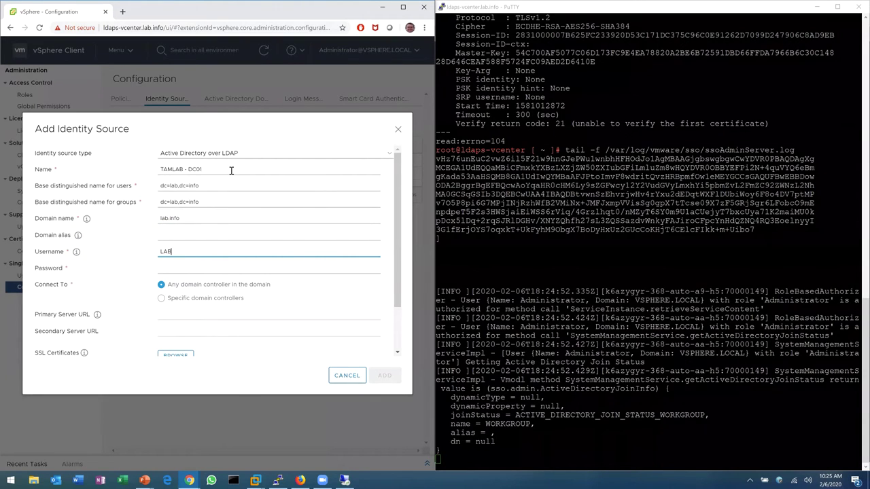
type("\\Administrator")
key("Tab")
type("********")
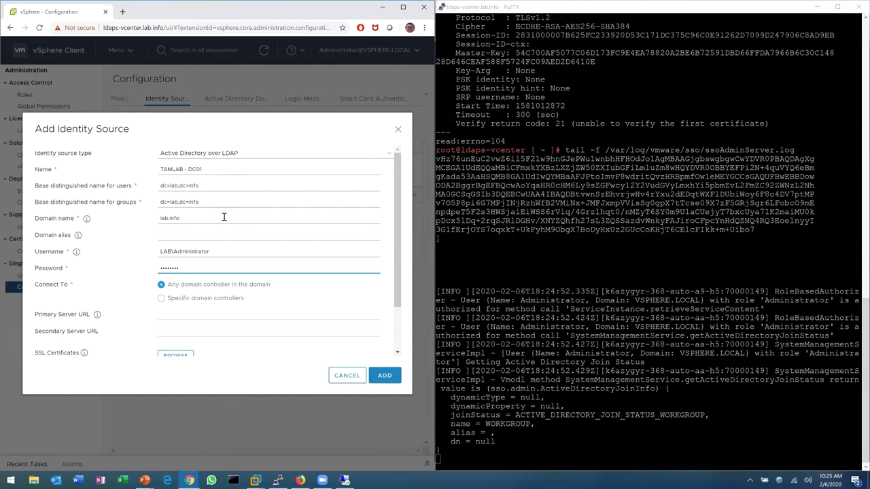
Submit the identity source, stop the log tail, and review the StrongAuthRequired LDAP bind errors
left_click(384, 376)
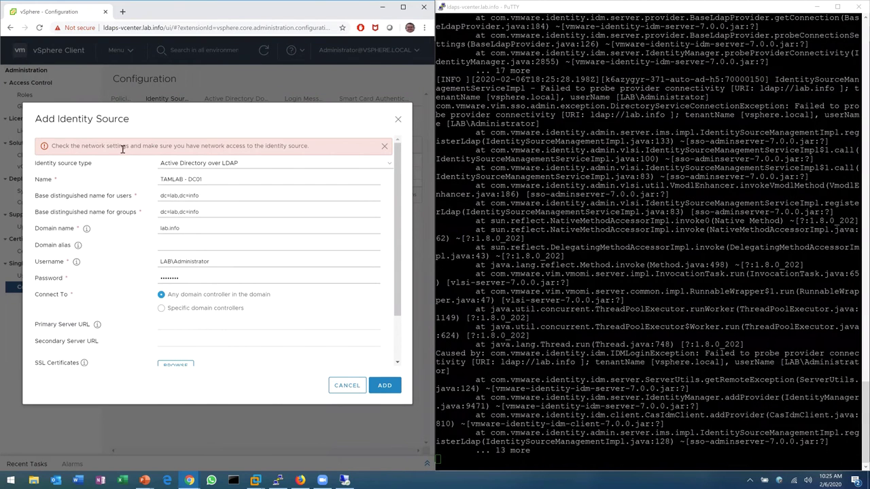
key("alt+Tab")
key("ctrl+c")
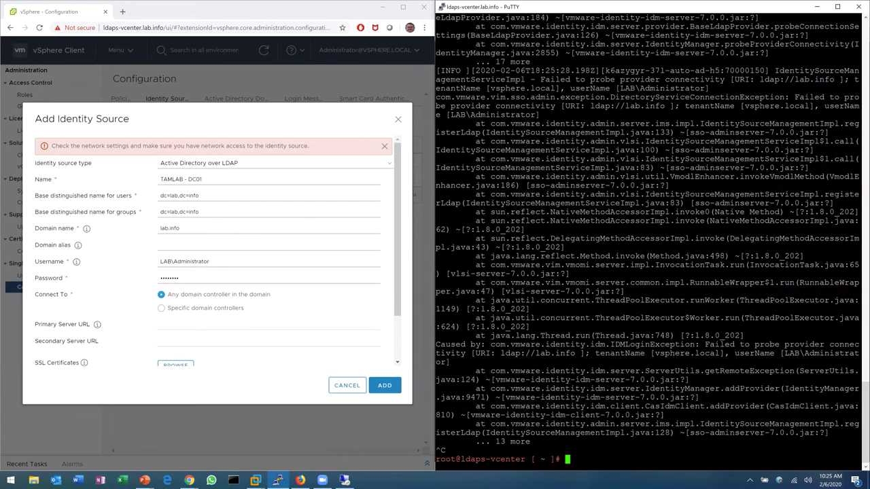
scroll(657, 157, "up", 8)
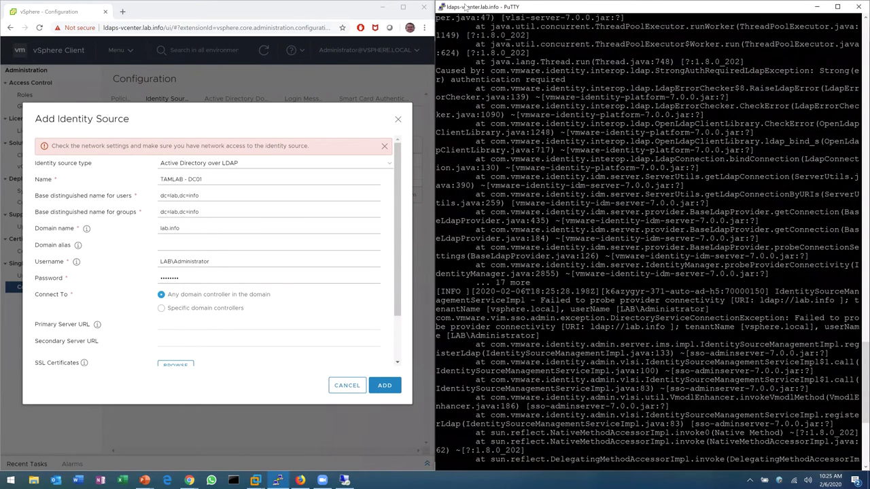
scroll(653, 238, "up", 8)
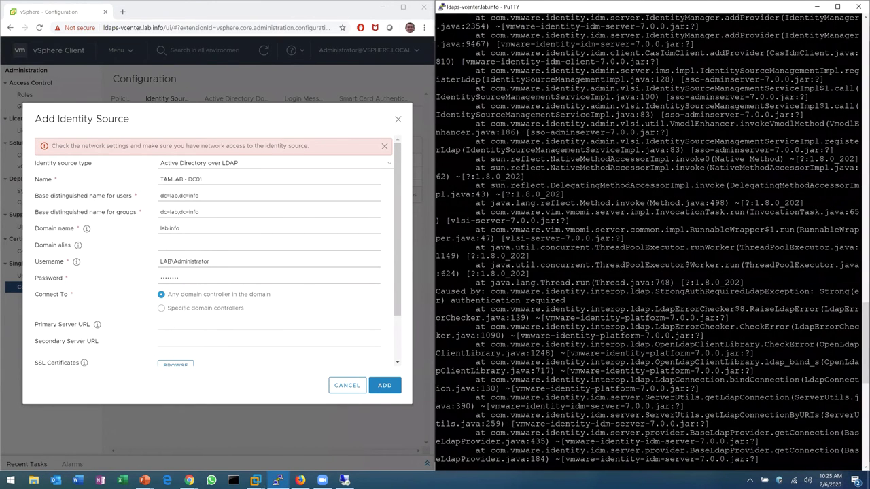
scroll(652, 237, "up", 8)
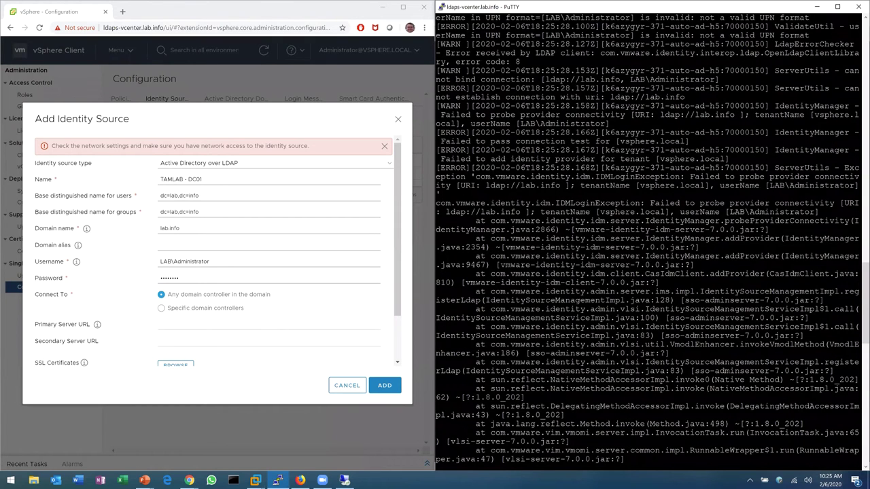
scroll(652, 238, "up", 8)
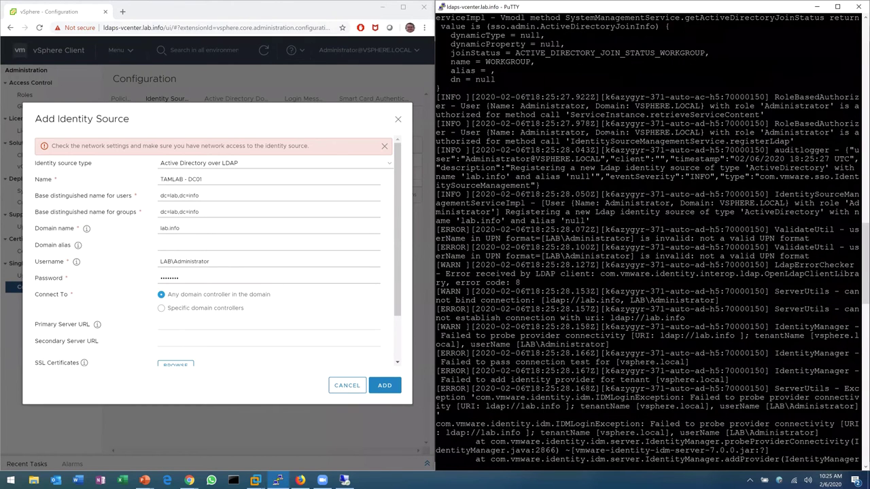
scroll(652, 238, "up", 8)
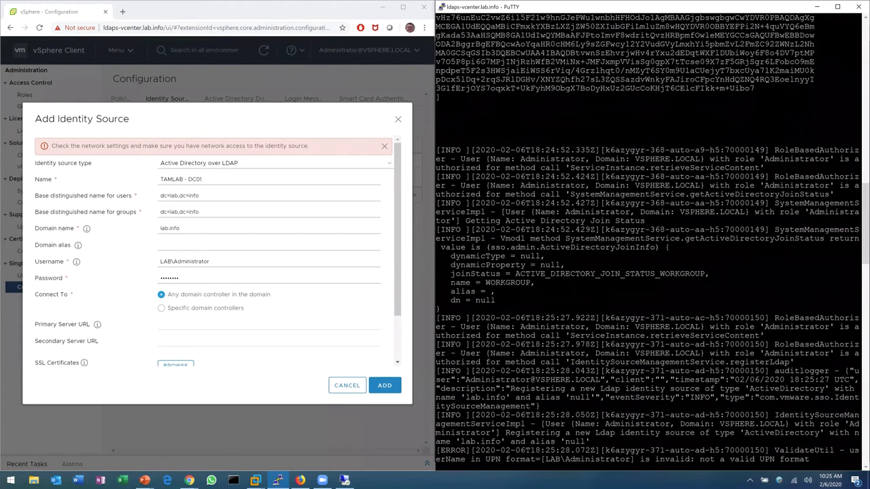
scroll(652, 238, "up", 15)
scroll(652, 238, "down", 8)
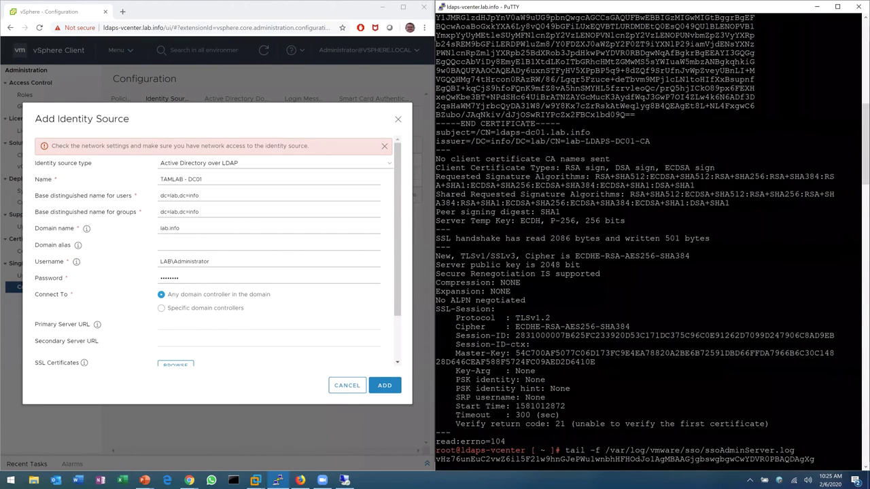
scroll(653, 238, "down", 15)
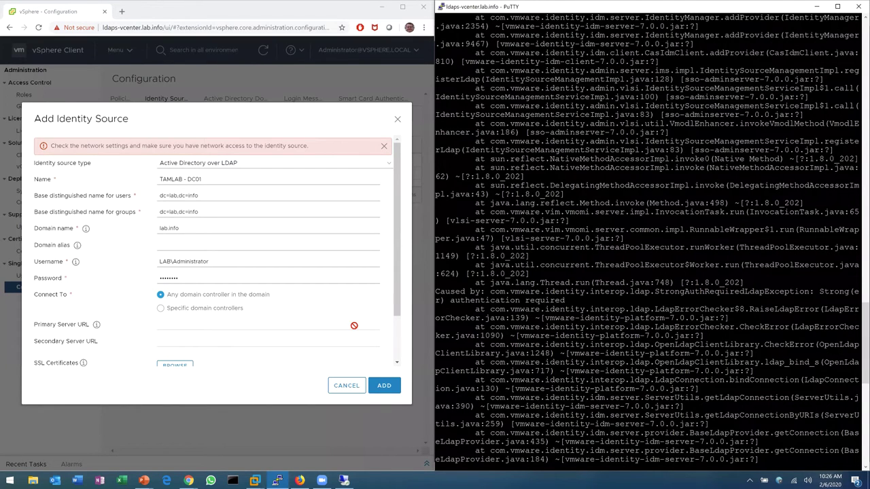
Connect to specific domain controllers with primary server URL ldaps://ldaps-dc01.lab.info:636
left_click(175, 309)
left_click(174, 325)
type("ldaps:")
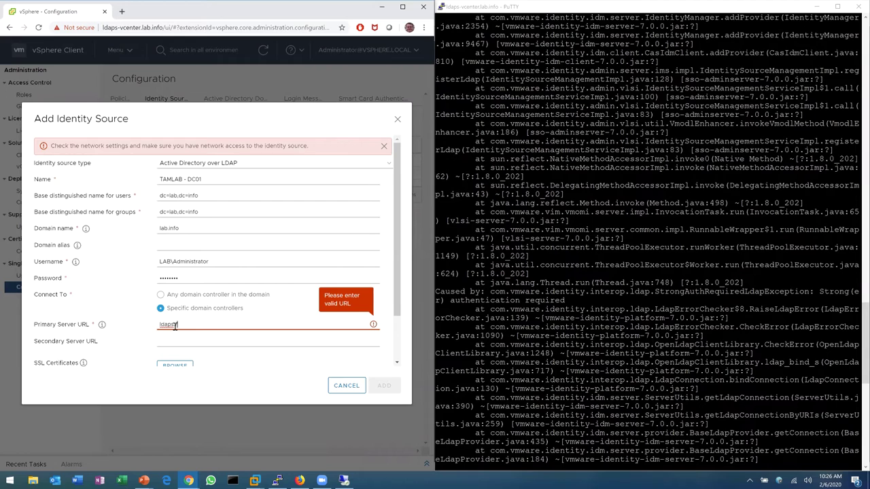
type("//ldaps-dc01.lab.info")
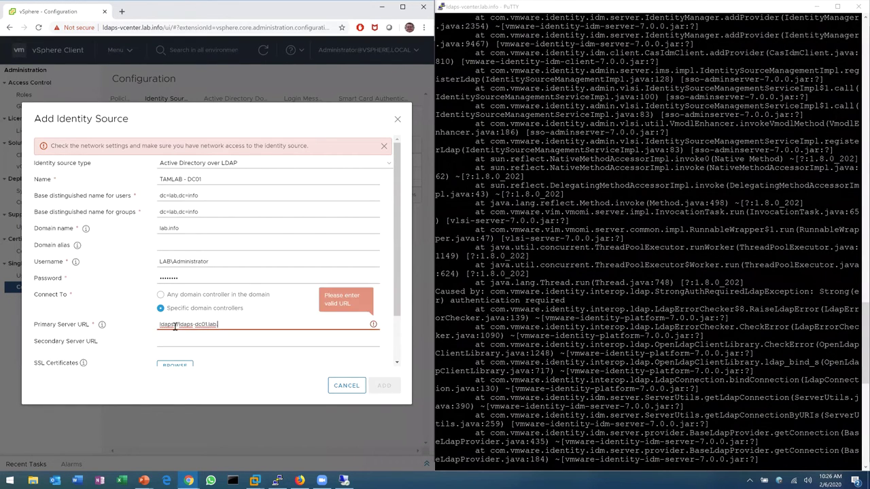
type(":636")
key("Tab")
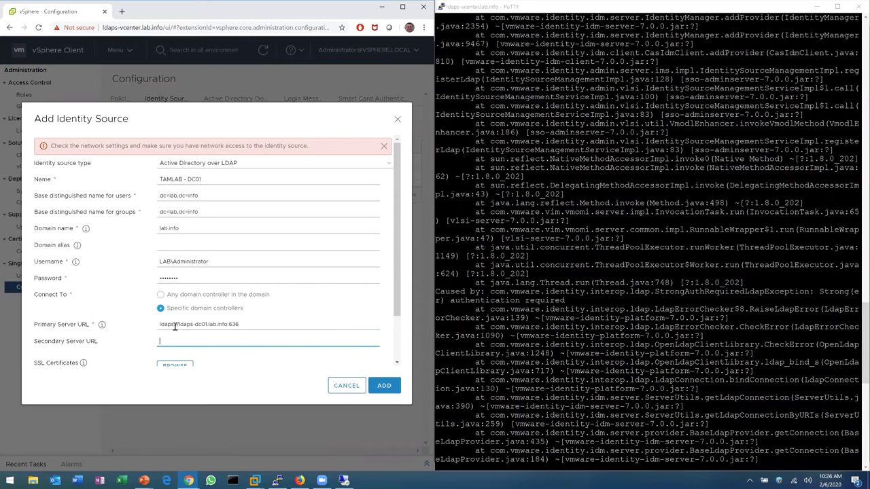
Try a secondary server URL for ldaps-dc02, then clear it so the field stays blank
scroll(201, 314, "down", 2)
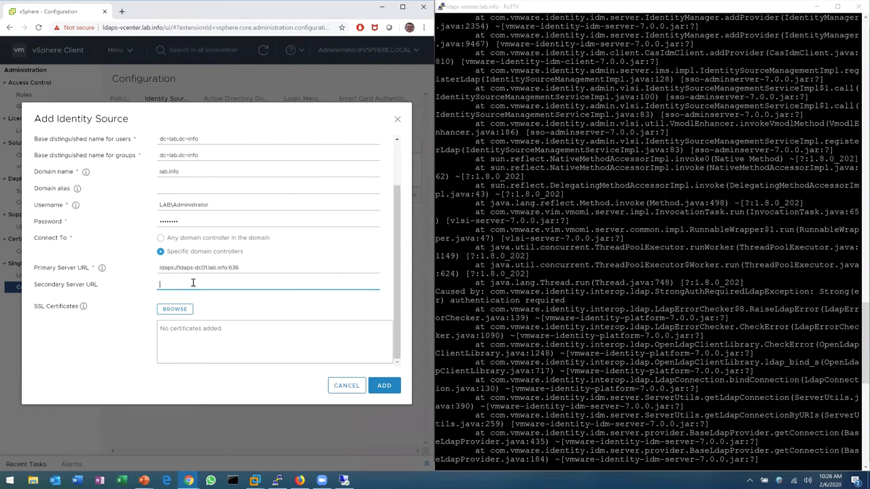
type("ldaps://ldaps")
key("BackSpace")
key("BackSpace")
key("BackSpace")
type("daps")
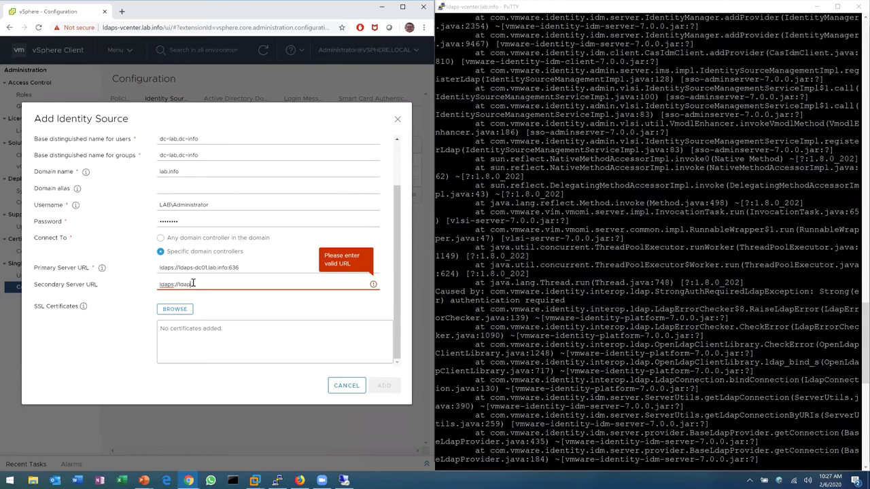
type("-dc02")
left_click_drag(221, 284, 158, 285)
key("BackSpace")
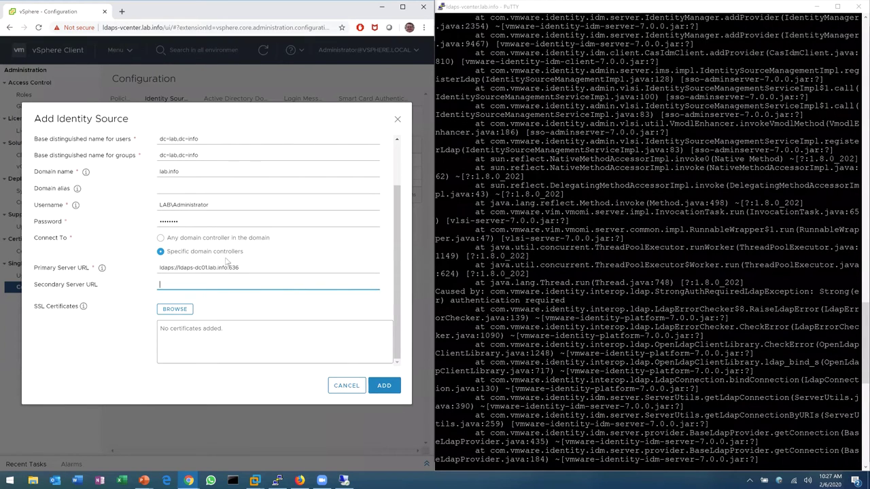
Read the help popups on the primary server URL format and LDAPS SSL certificates
left_click(101, 269)
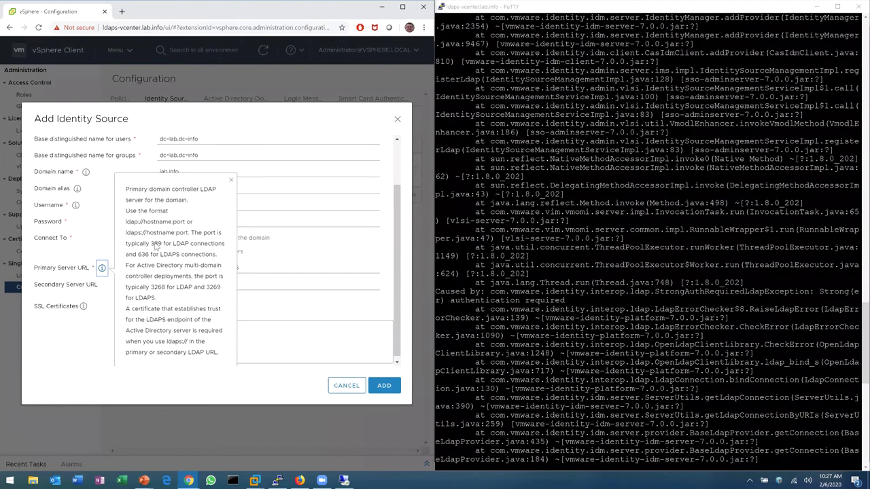
scroll(155, 247, "down", 1)
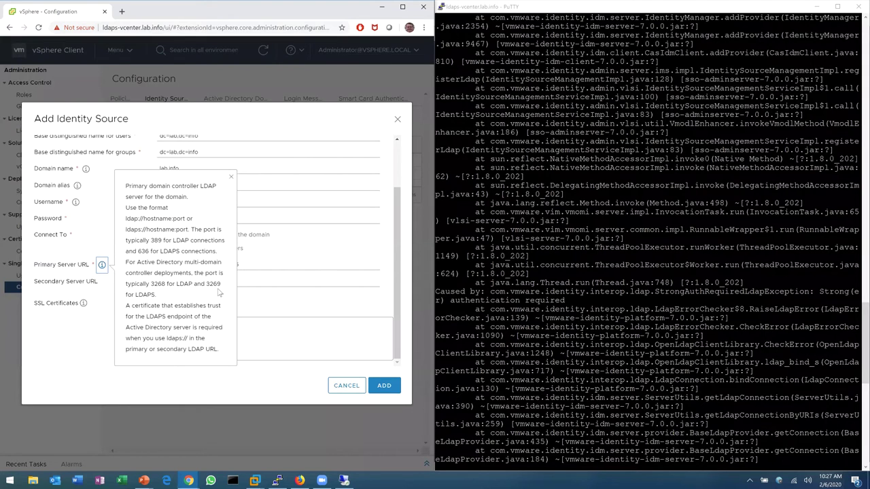
left_click(75, 304)
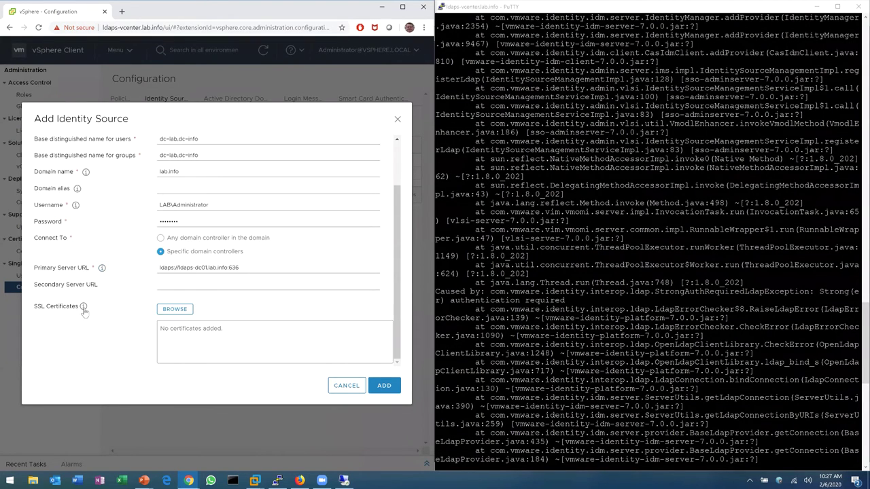
left_click(83, 306)
scroll(125, 275, "down", 1)
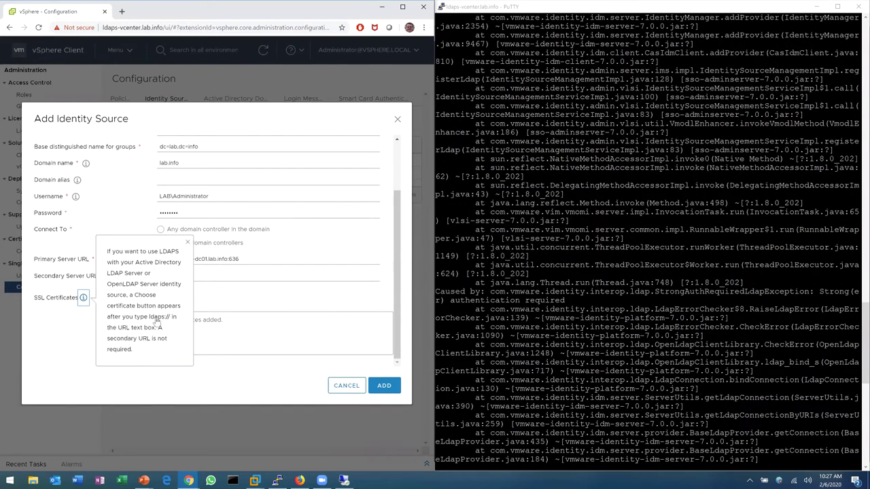
left_click(83, 298)
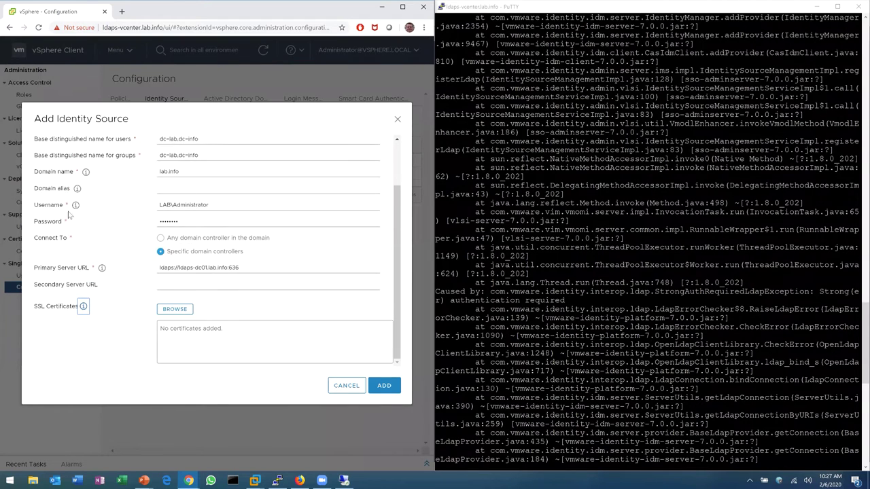
Attach the LDAPS-DC01 LDAPS Cert.crt certificate file to the identity source
scroll(98, 204, "up", 2)
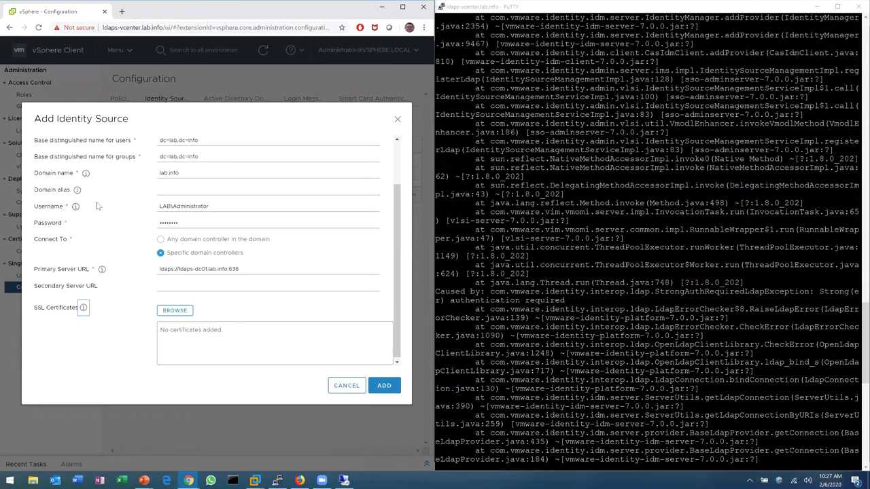
scroll(98, 225, "down", 2)
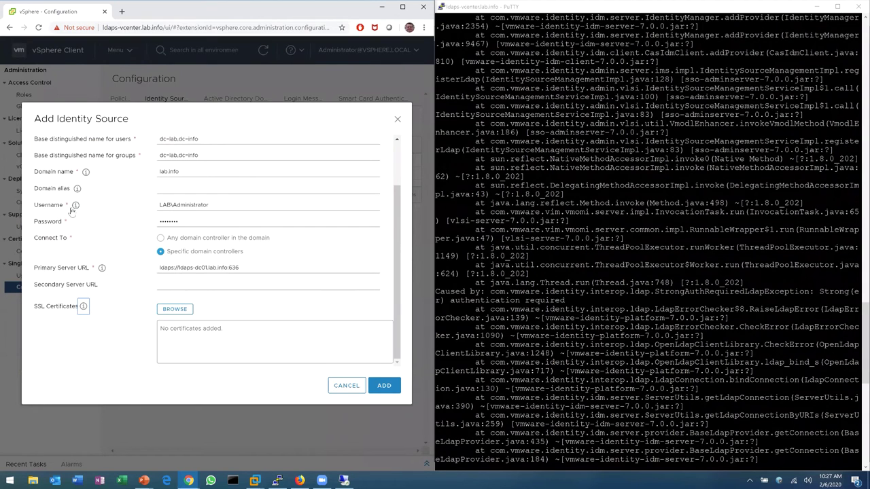
left_click(174, 311)
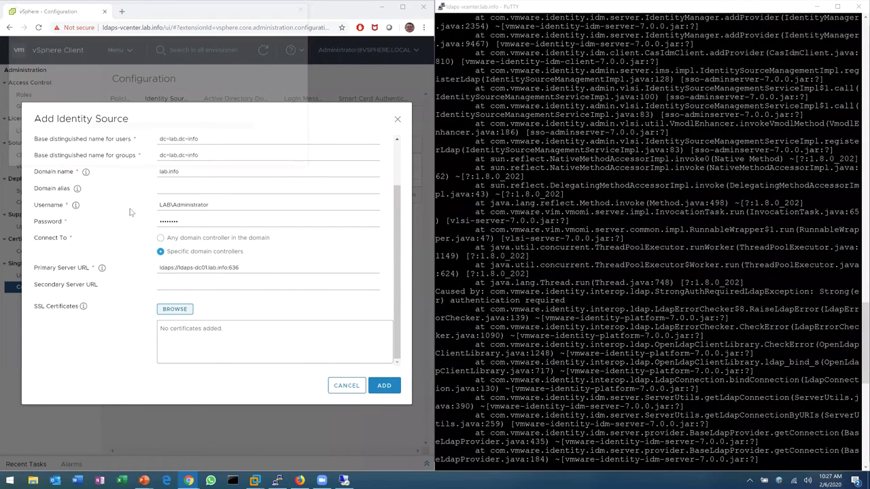
double_click(123, 64)
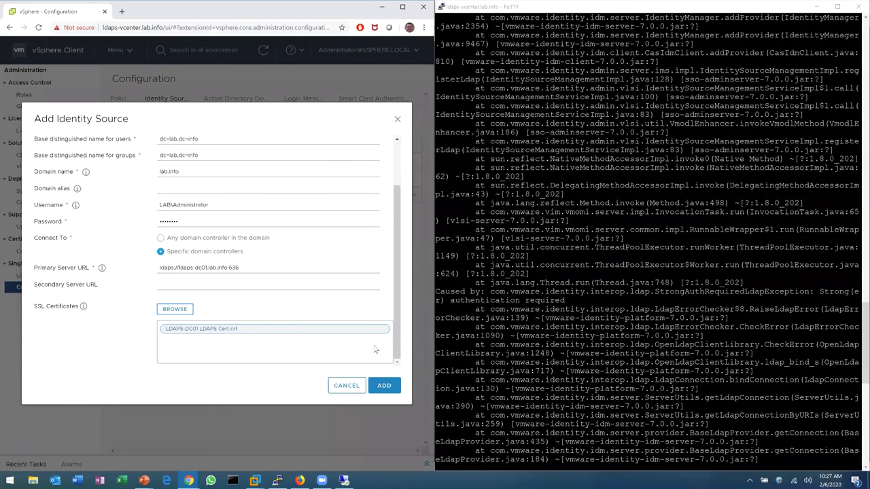
Restart the ssoAdminServer.log tail in PuTTY and submit the LDAPS identity source
left_click(442, 386)
key("ctrl+c")
key("Return")
key("Return")
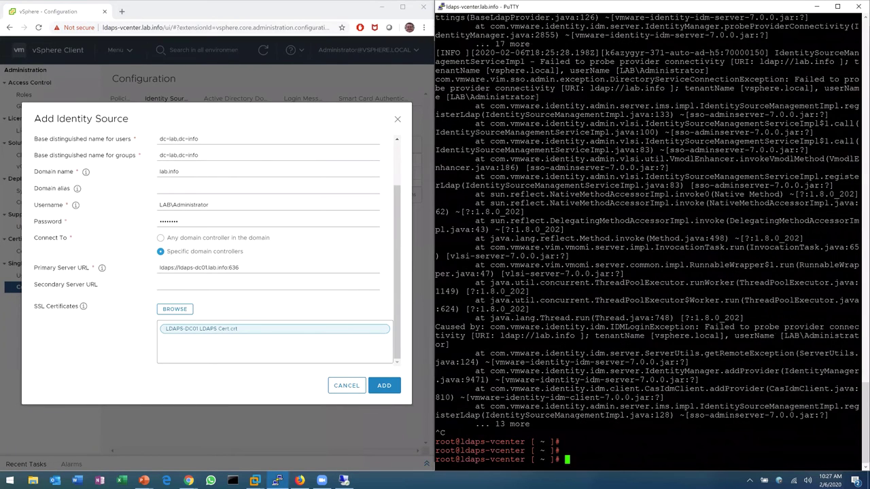
key("Up")
key("Return")
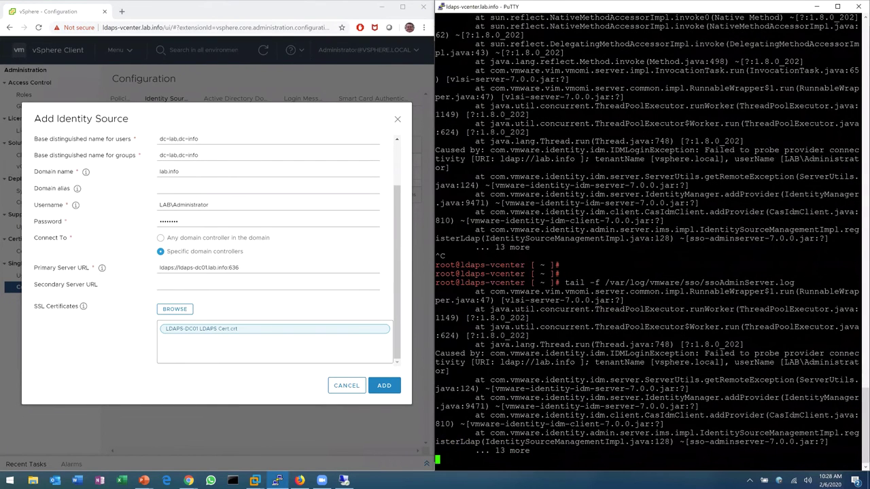
left_click(384, 386)
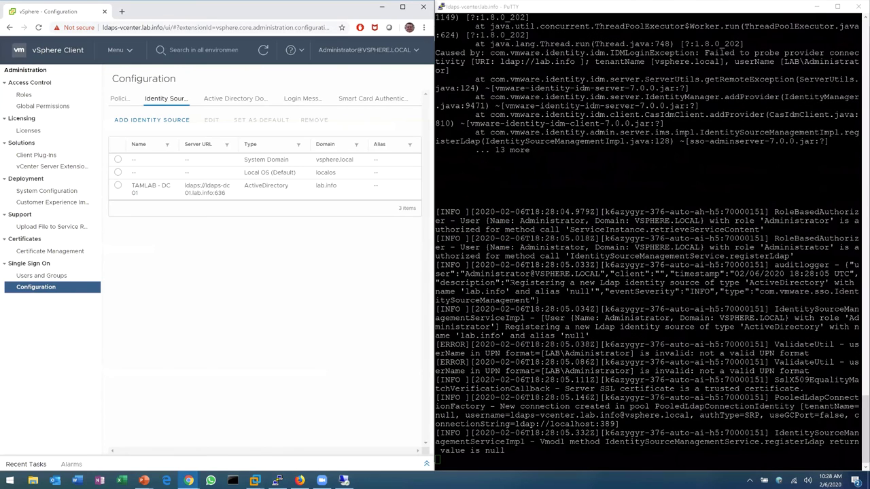
Stop the log tail and highlight the 'Server SSL certificate is a trusted certificate' line
key("alt+Tab")
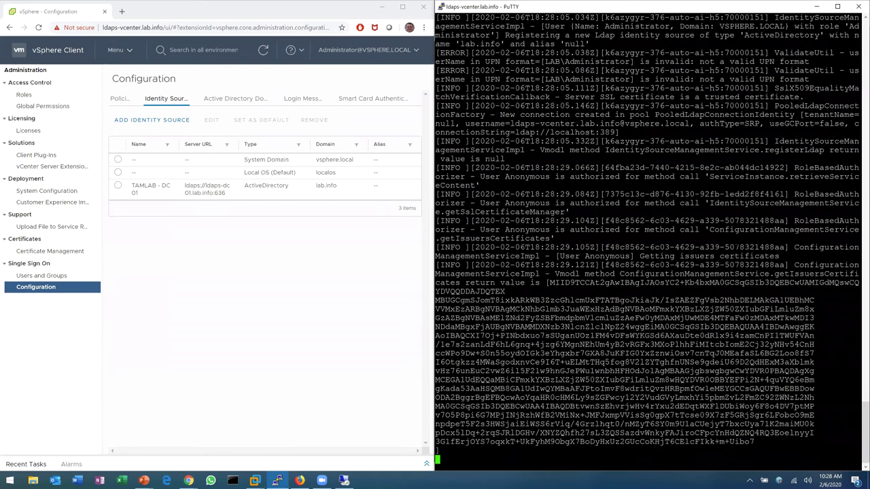
key("ctrl+c")
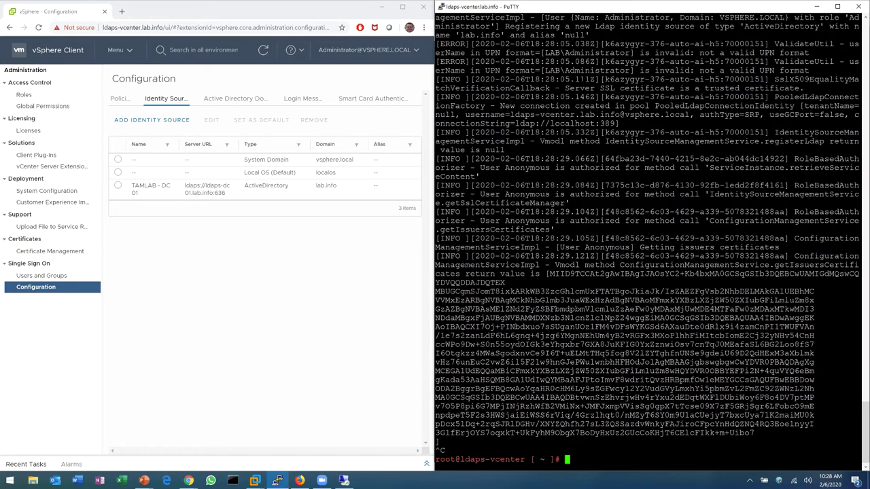
left_click_drag(564, 89, 804, 88)
scroll(647, 244, "up", 8)
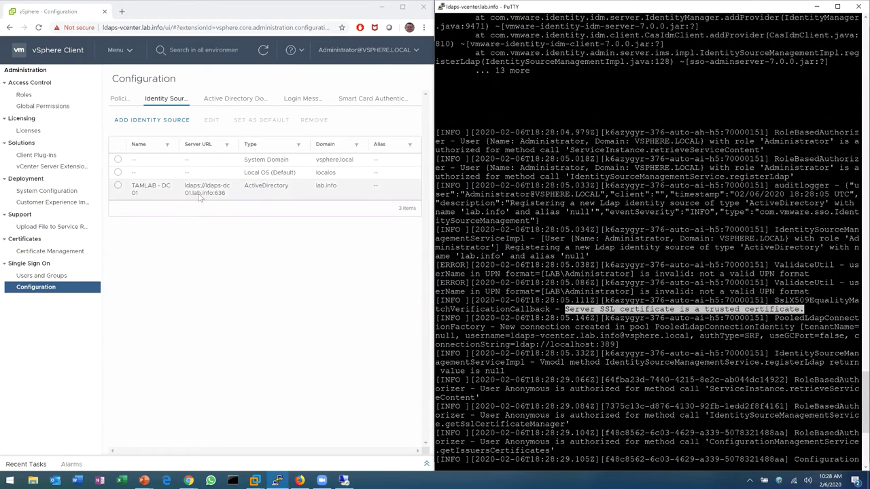
Open the SSO Administrators group and add members from the lab.info domain
left_click(99, 276)
left_click(153, 99)
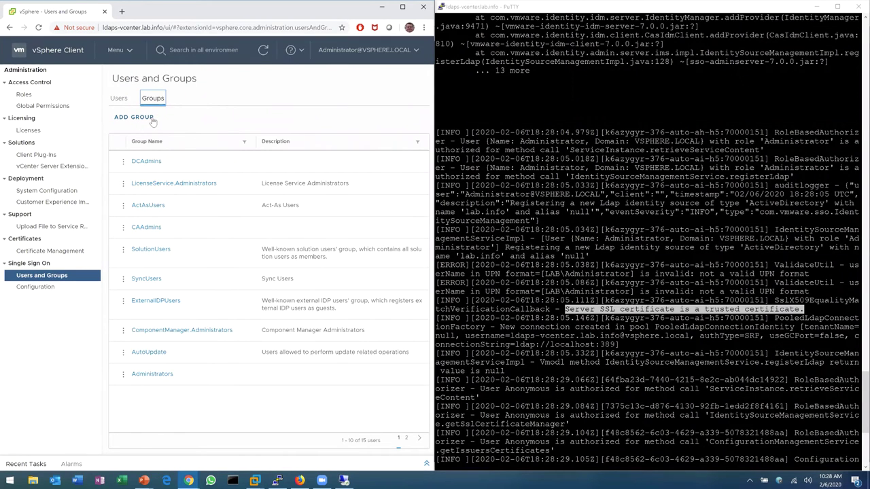
left_click(144, 373)
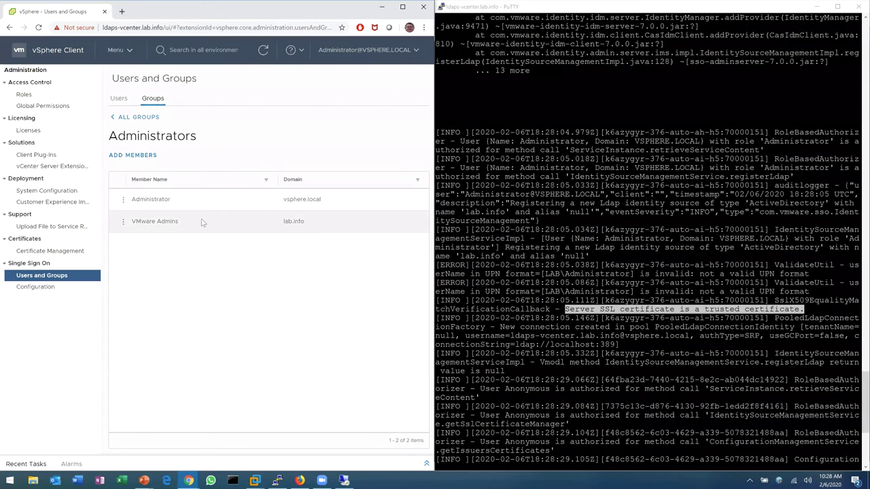
left_click(138, 158)
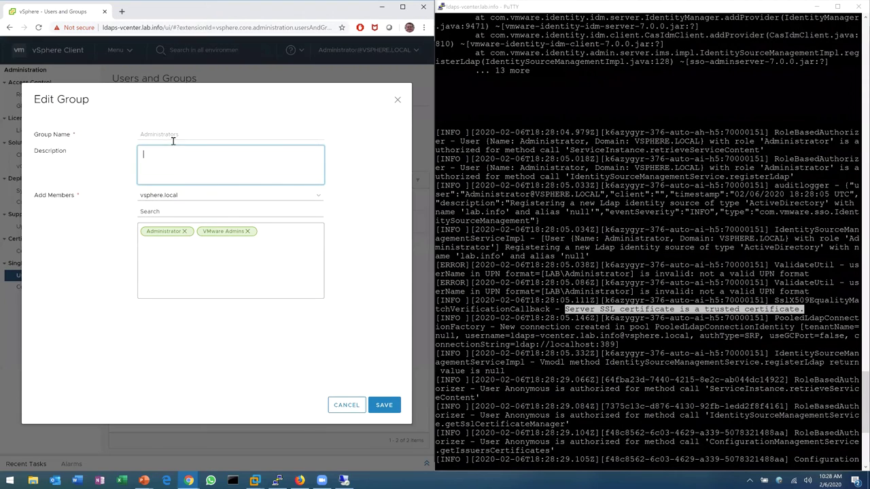
left_click(171, 197)
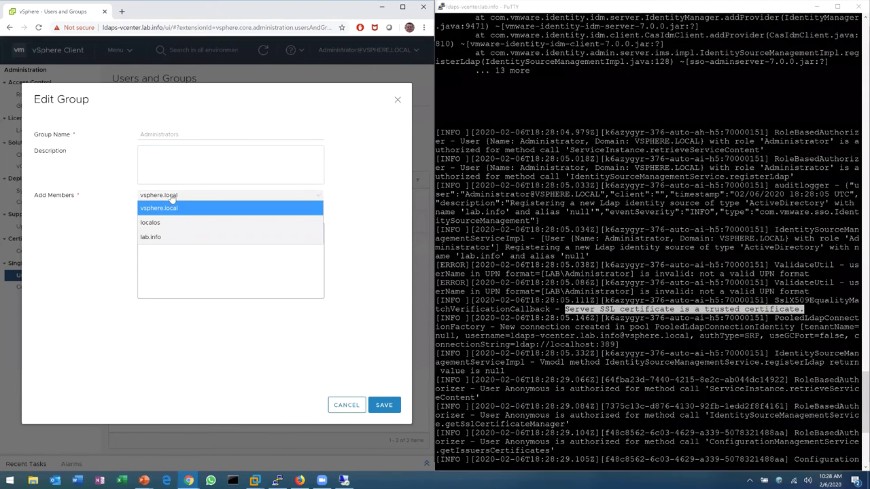
left_click(171, 237)
Search for and add the Domain Users group, then save the membership
left_click(209, 215)
type("Domain")
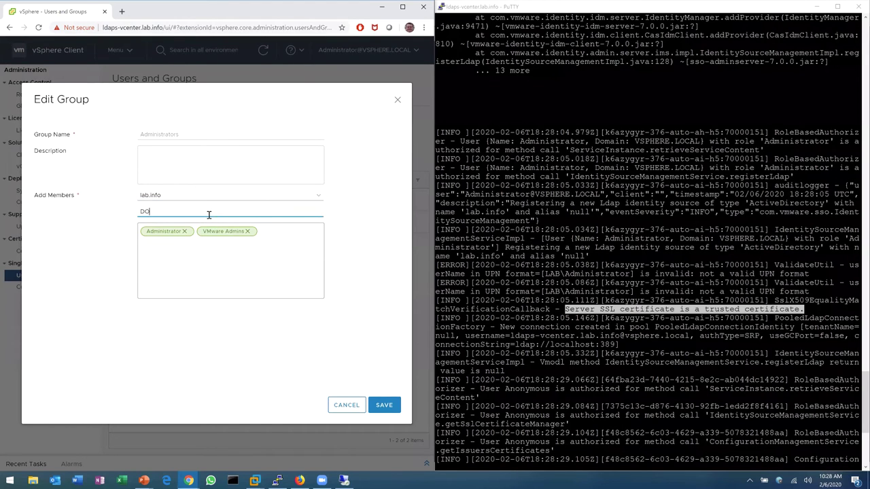
key("BackSpace")
key("BackSpace")
key("BackSpace")
key("BackSpace")
key("BackSpace")
type("omain")
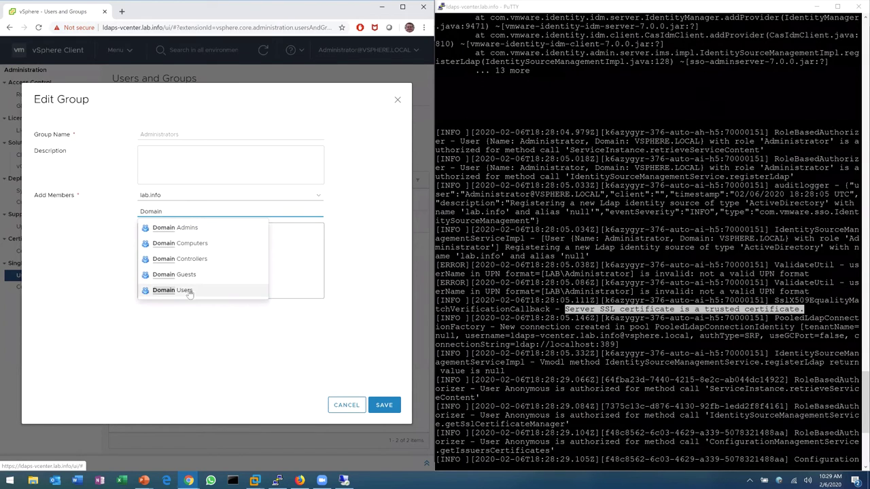
left_click(189, 290)
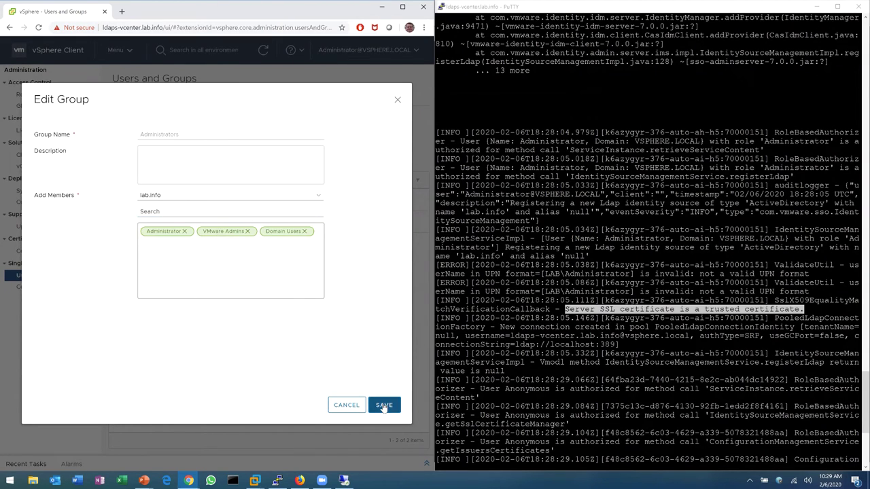
left_click(222, 202)
left_click(223, 202)
left_click(385, 406)
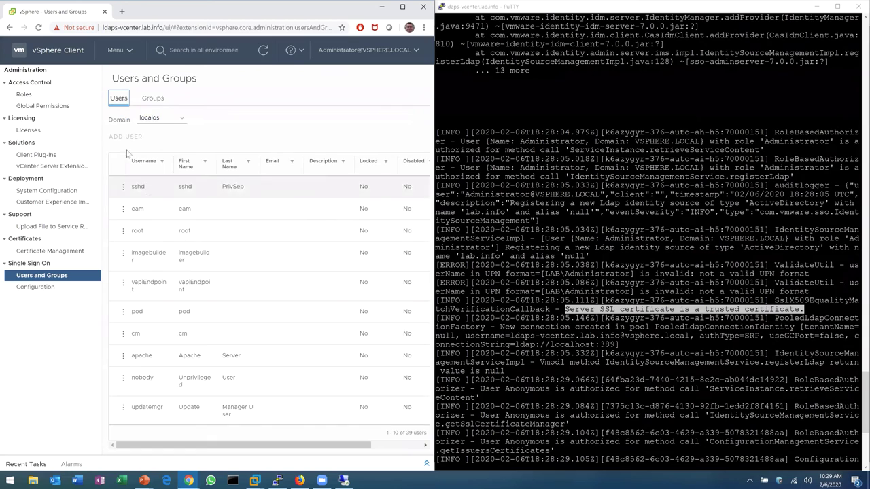
Filter the SSO Users list to the lab.info domain and inspect its Domain column
left_click(144, 119)
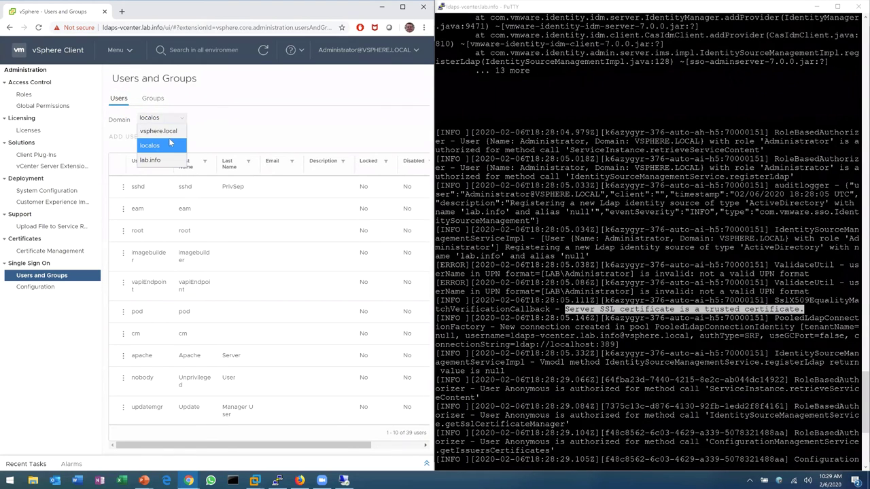
left_click(171, 157)
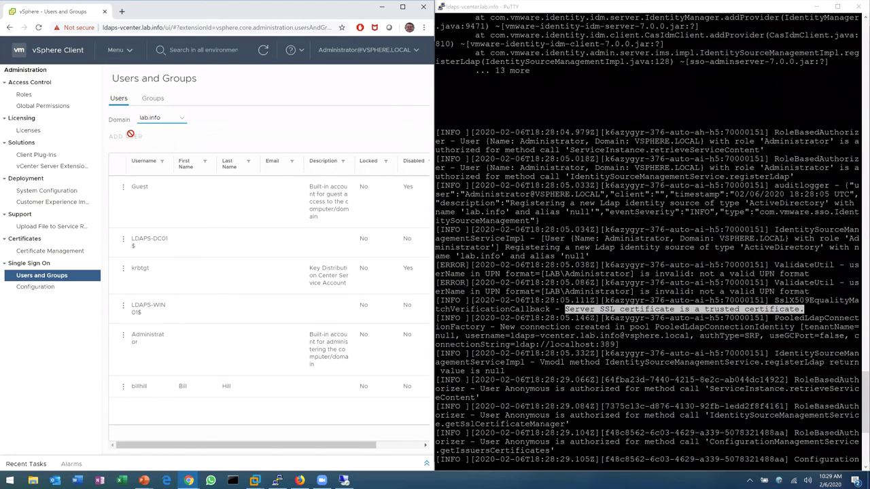
left_click(123, 386)
left_click(213, 419)
left_click_drag(295, 445, 354, 458)
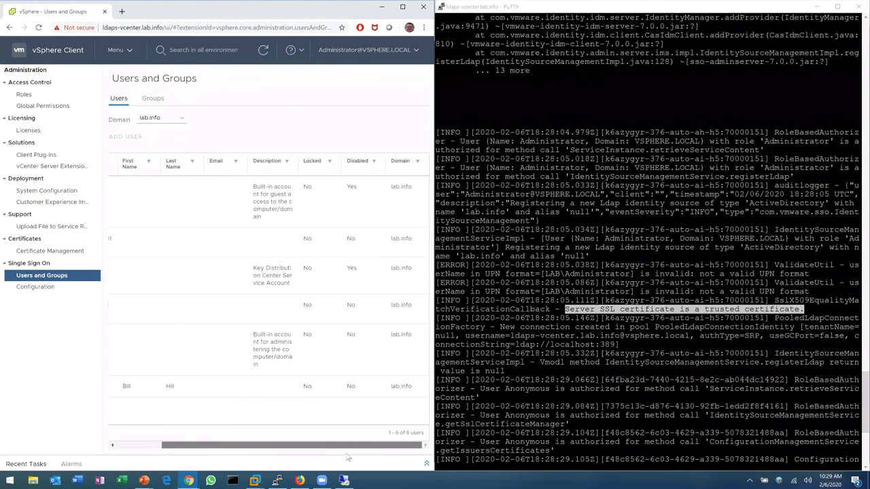
scroll(179, 446, "left", 3)
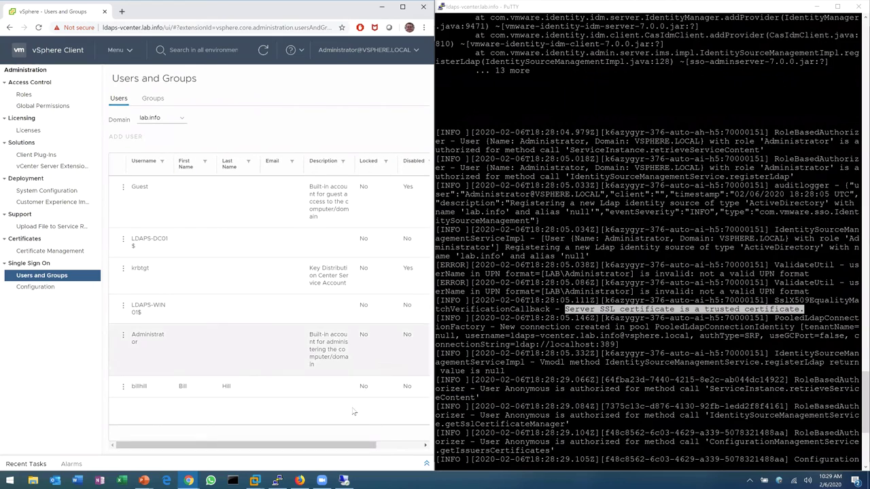
left_click(299, 481)
Log in to vSphere as a lab.info domain user, declining to save the password
left_click(158, 227)
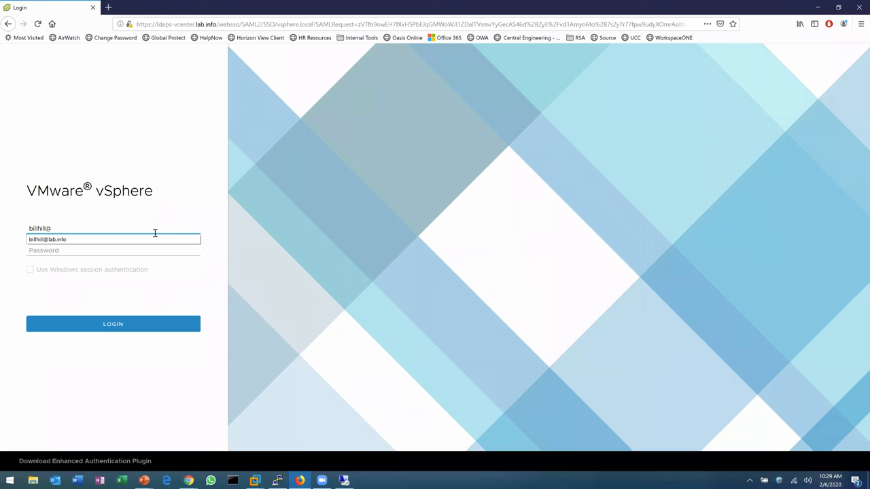
left_click(152, 240)
left_click(148, 250)
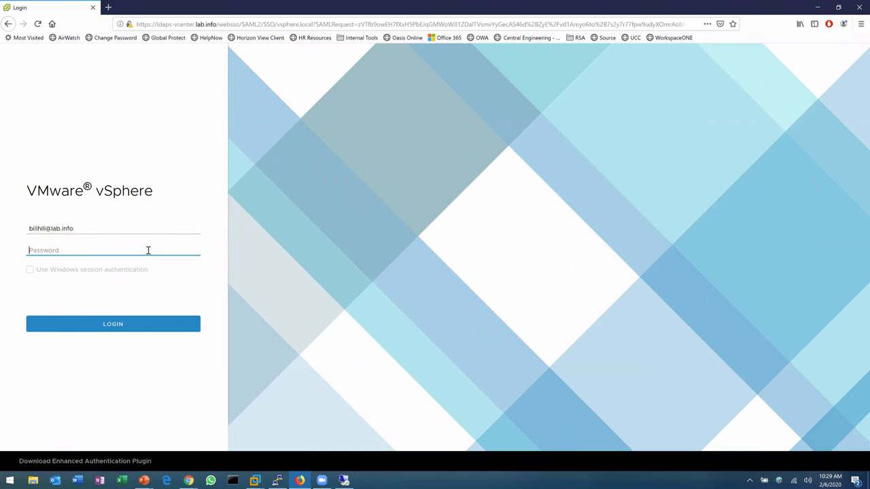
type("********")
key("Return")
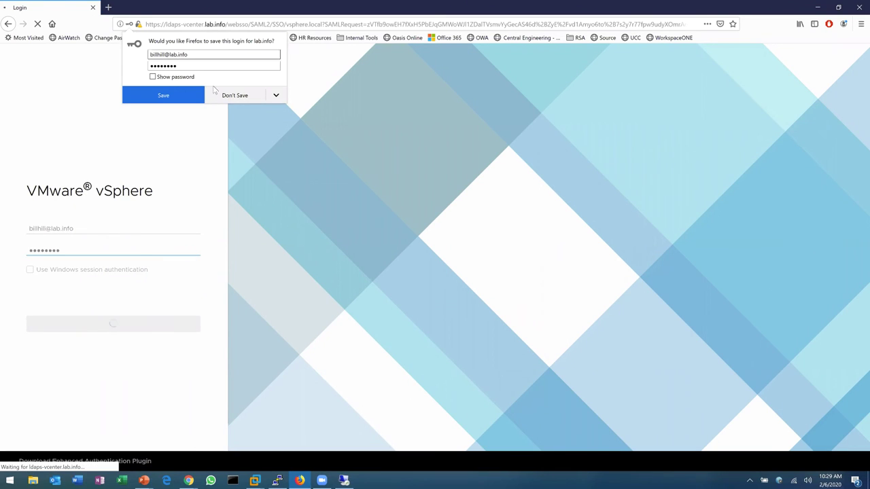
left_click(231, 95)
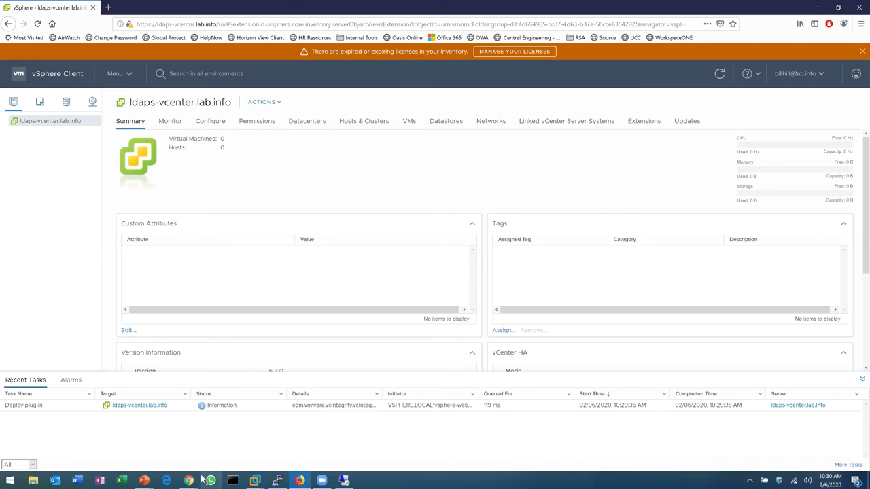
mouse_move(188, 481)
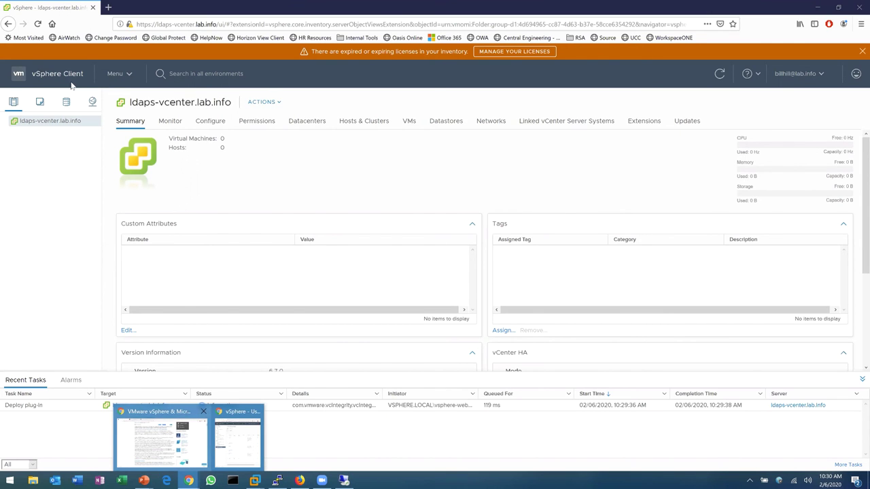
left_click(166, 454)
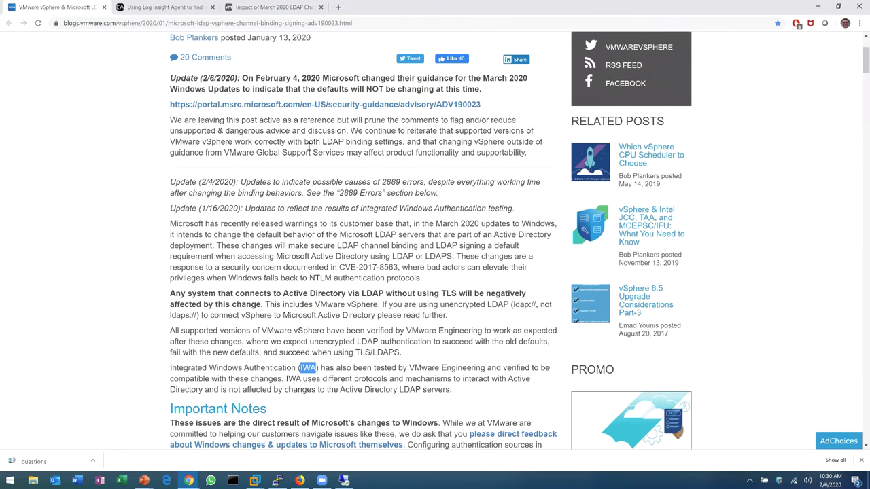
scroll(274, 118, "up", 1)
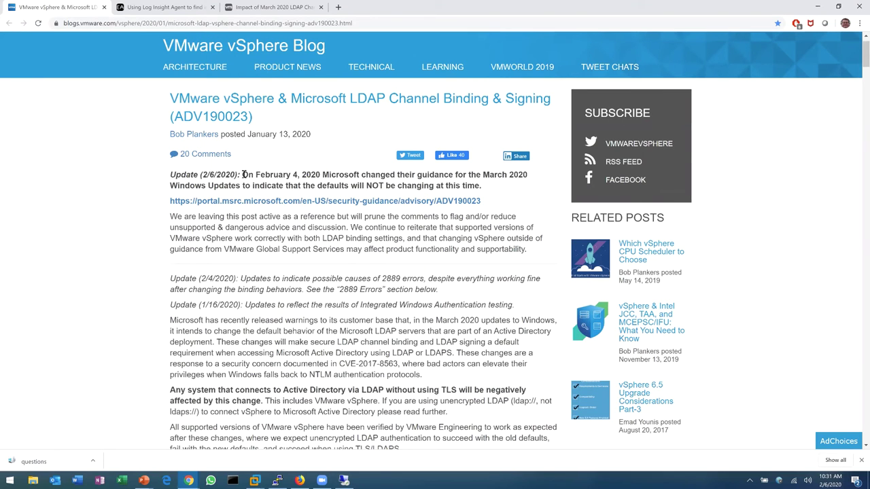
left_click_drag(244, 175, 338, 183)
left_click(340, 185)
scroll(162, 262, "down", 3)
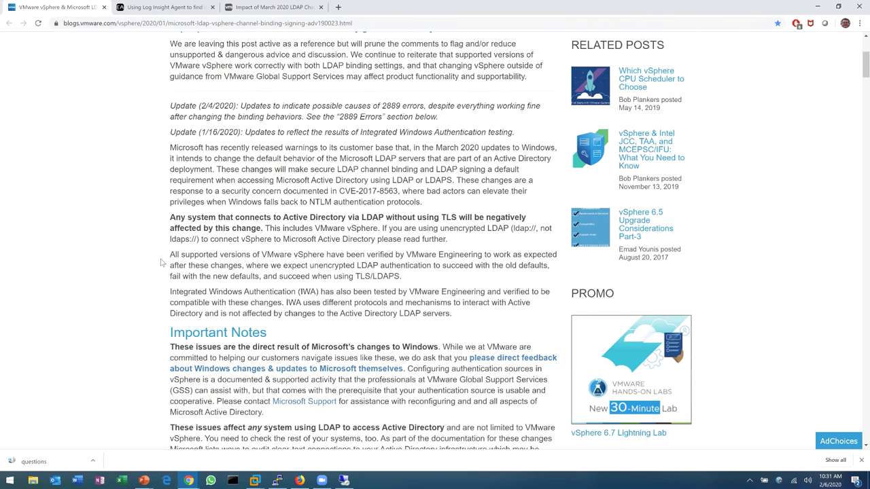
scroll(162, 262, "down", 5)
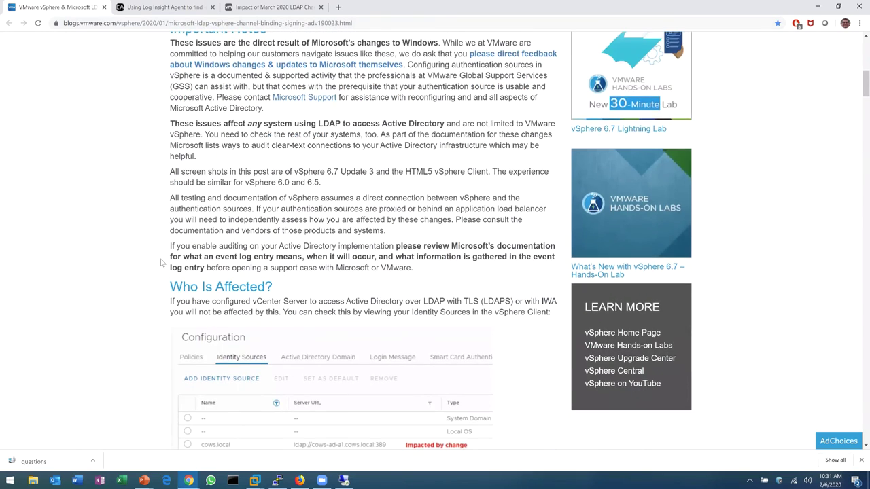
scroll(162, 262, "down", 6)
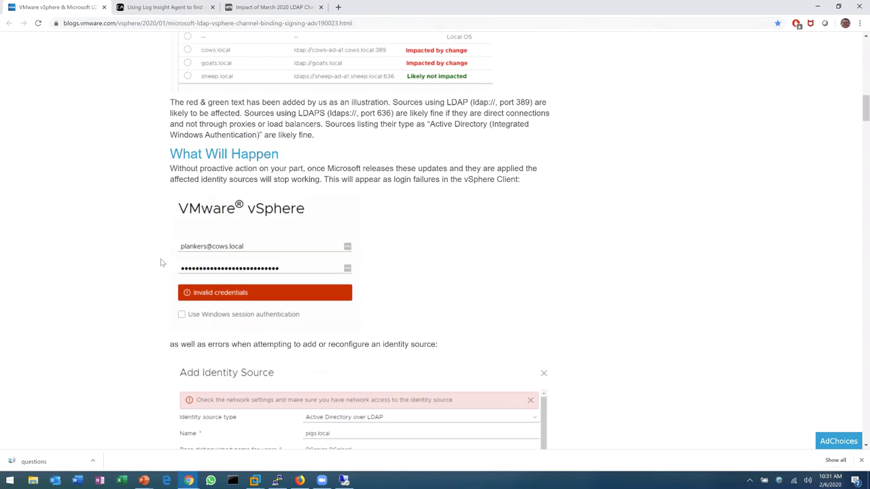
scroll(162, 262, "down", 2)
scroll(162, 263, "down", 12)
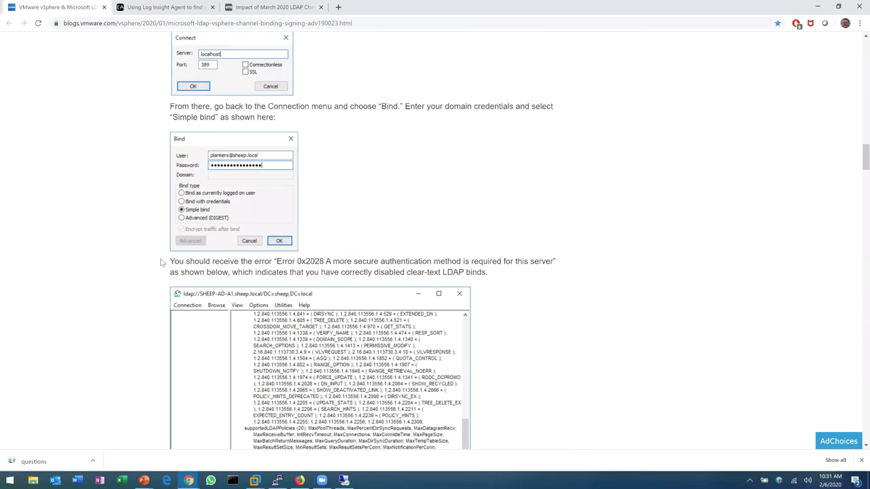
scroll(142, 246, "up", 2)
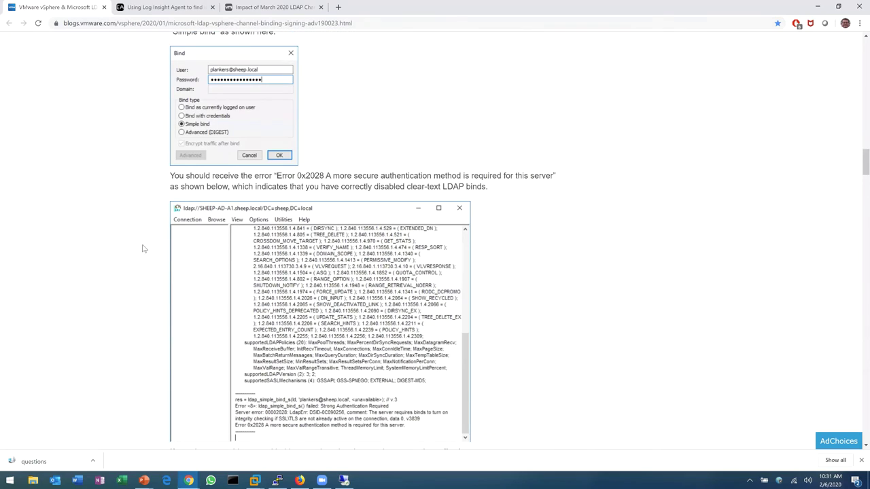
scroll(142, 247, "down", 5)
scroll(142, 249, "down", 1)
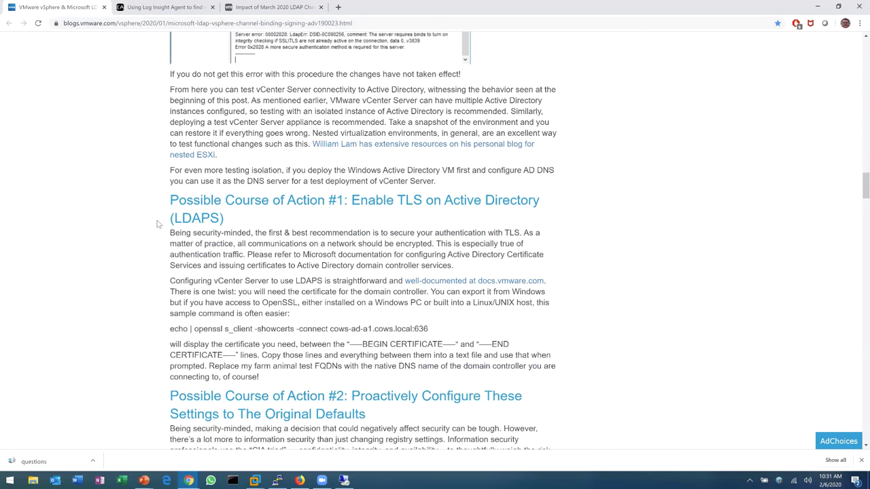
scroll(157, 220, "down", 4)
scroll(157, 220, "down", 4)
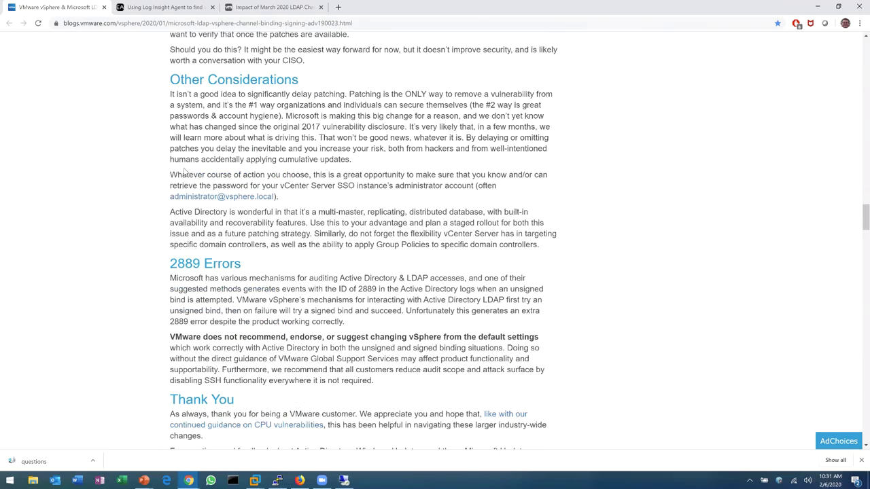
scroll(106, 247, "down", 4)
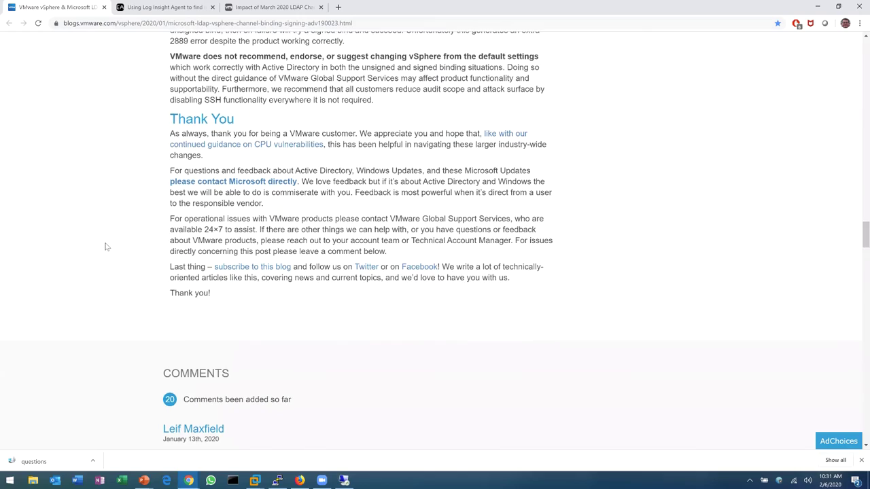
scroll(106, 245, "up", 20)
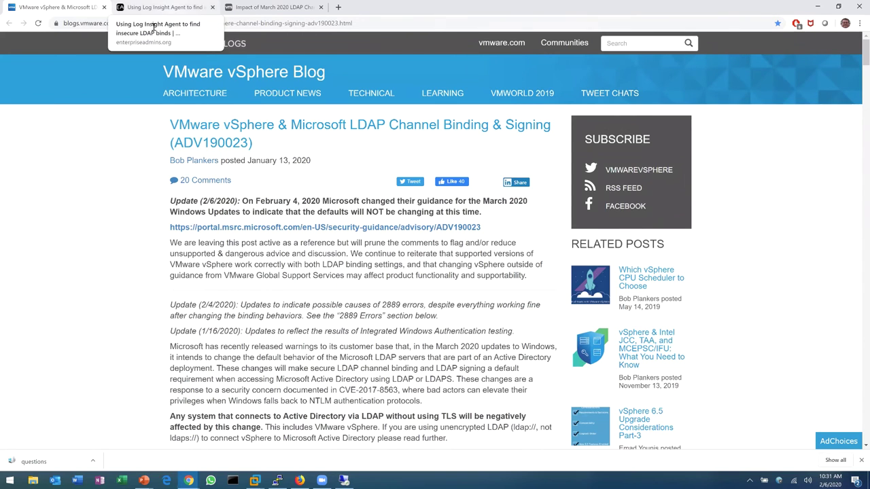
left_click(143, 26)
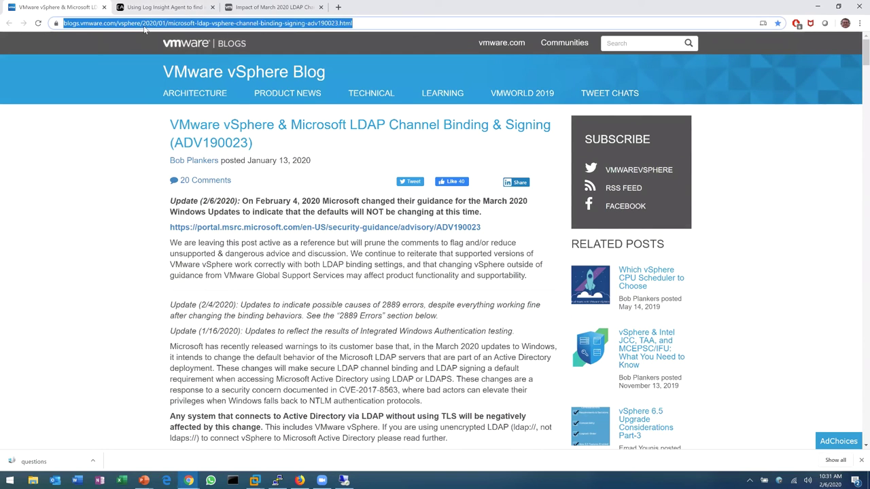